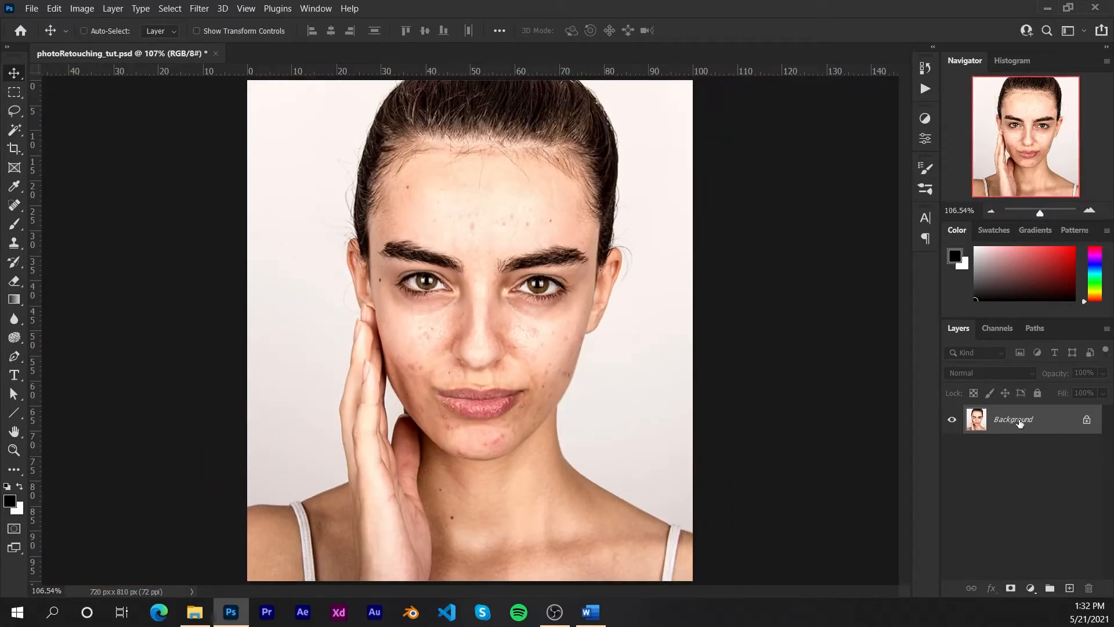
Duplicate the Background layer and rename the copy base
{"action": "key", "text": "ctrl"}
{"action": "key", "text": "ctrl+j"}
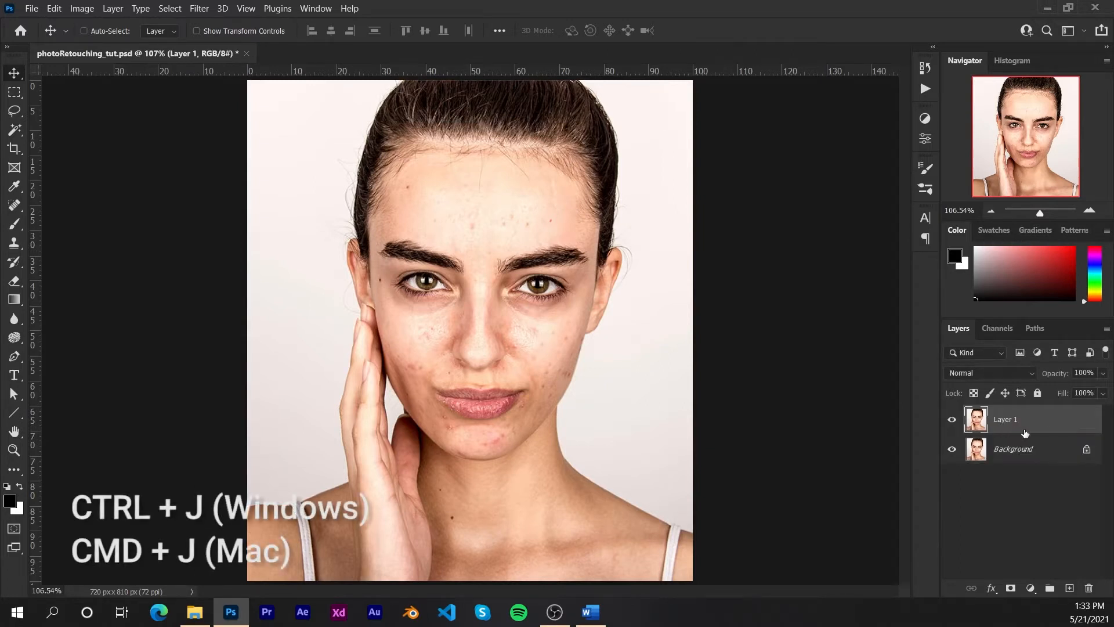
{"action": "double_click", "coordinate": [1004, 422]}
{"action": "type", "text": "base"}
{"action": "key", "text": "Return"}
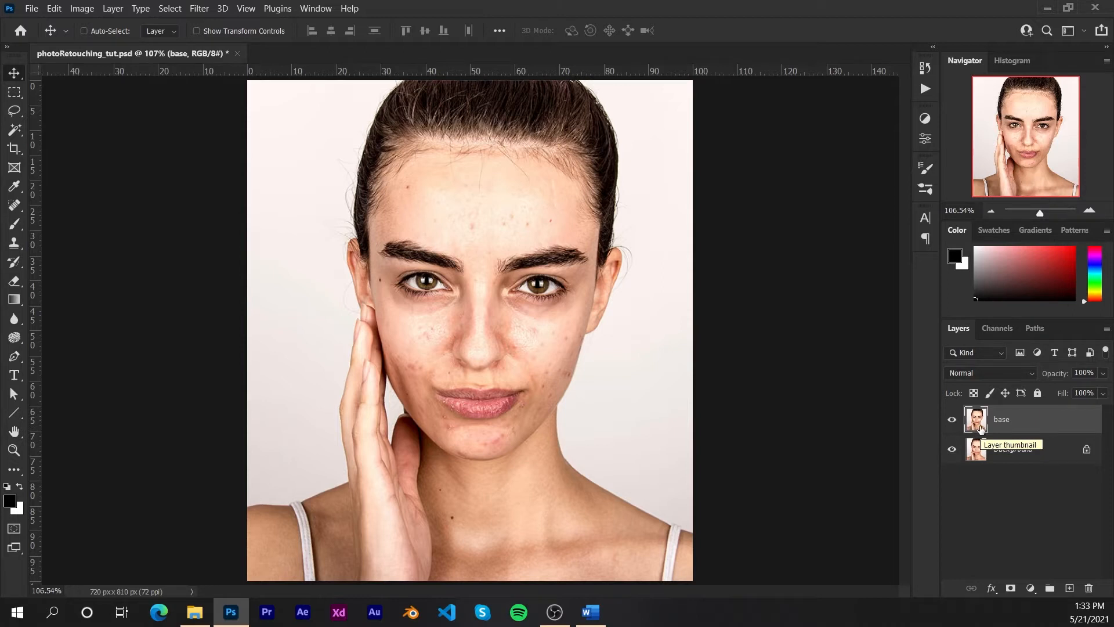
Duplicate the base layer and rename the copy blemishRemoval
{"action": "key", "text": "ctrl"}
{"action": "key", "text": "ctrl+j"}
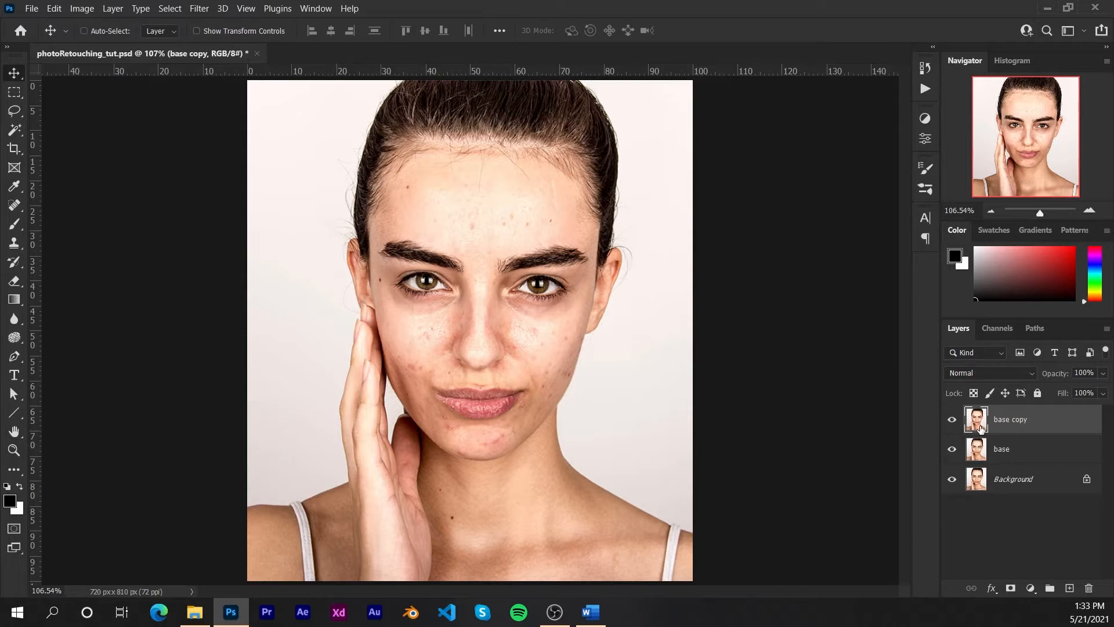
{"action": "double_click", "coordinate": [1007, 416]}
{"action": "type", "text": "blemishRemoval"}
{"action": "key", "text": "Return"}
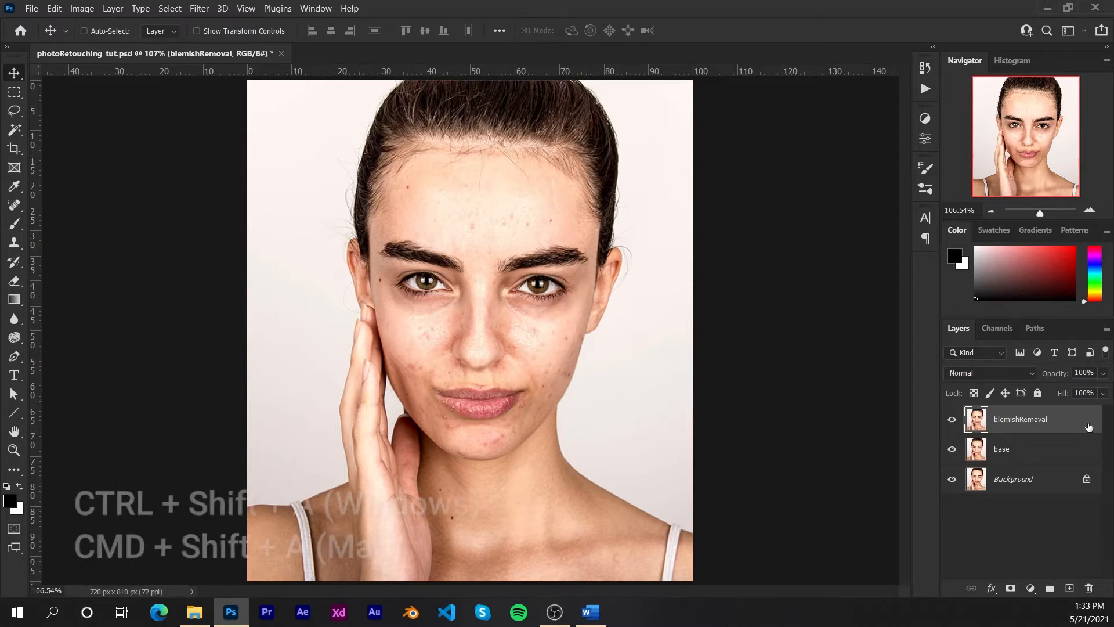
Open the Camera Raw Filter on the blemishRemoval layer and set Texture to -100
{"action": "key", "text": "ctrl+shift+a"}
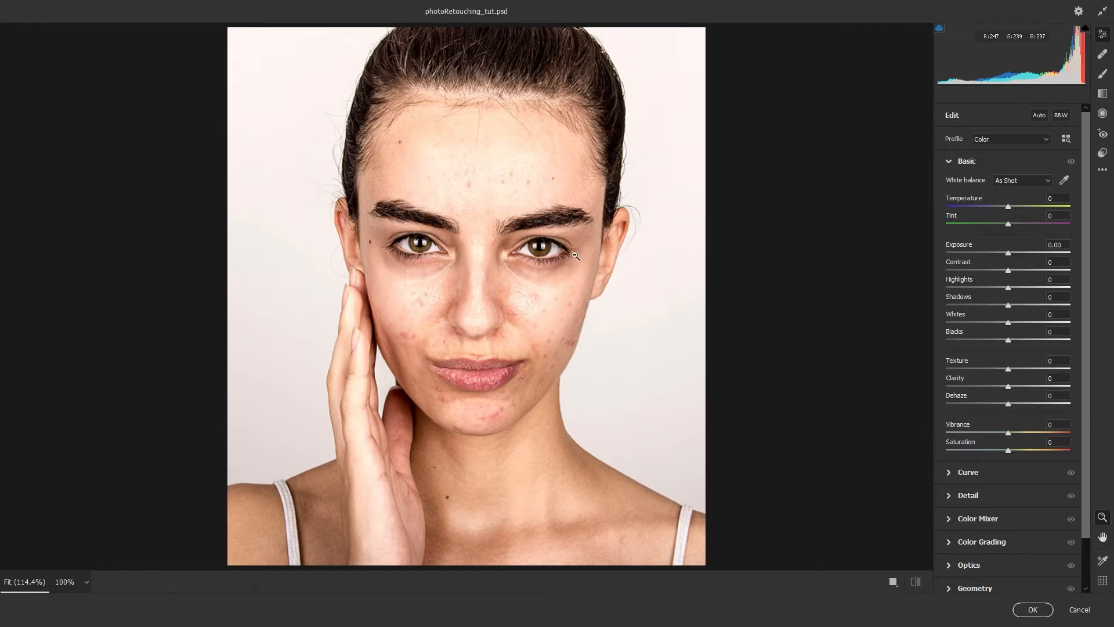
{"action": "left_click_drag", "start_coordinate": [527, 293], "coordinate": [581, 326]}
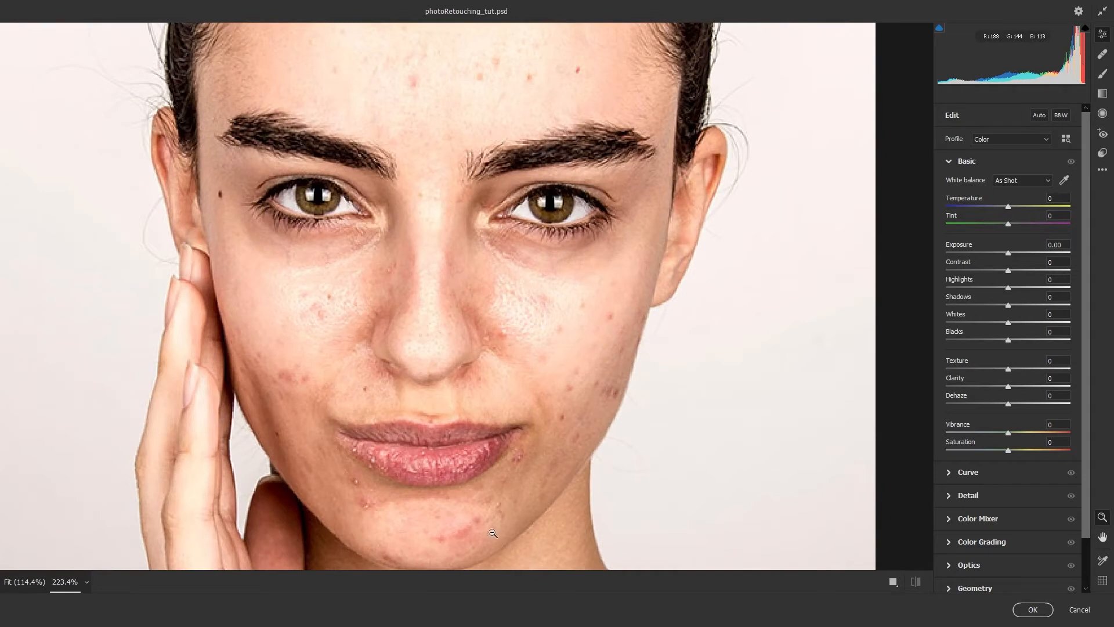
{"action": "left_click_drag", "start_coordinate": [1008, 369], "coordinate": [1039, 370]}
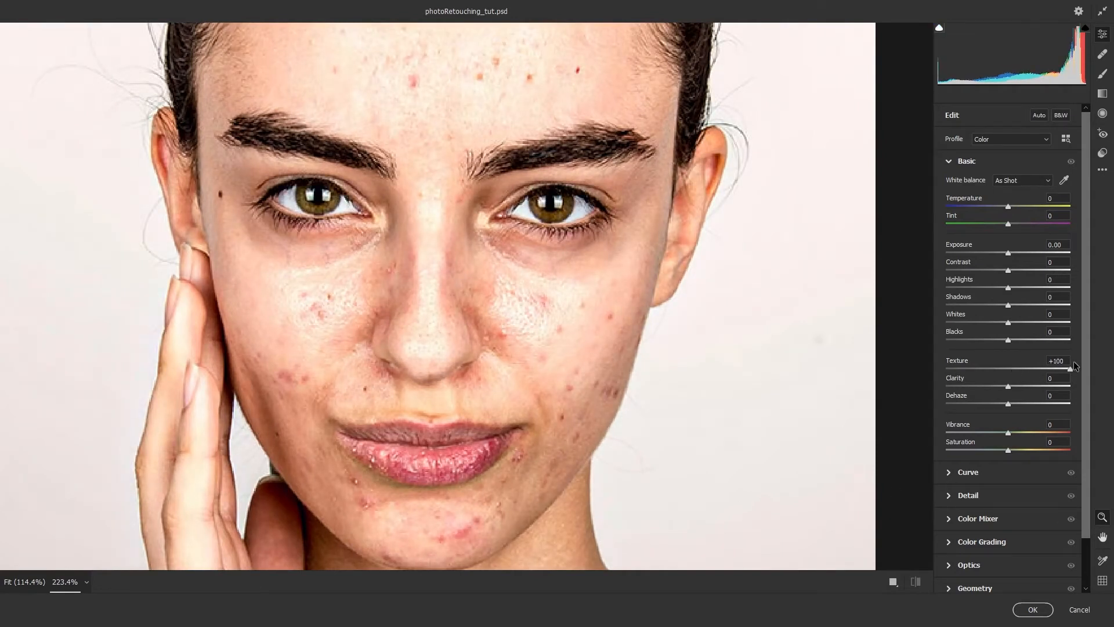
{"action": "left_click_drag", "start_coordinate": [1067, 368], "coordinate": [956, 369]}
{"action": "key", "text": "backslash"}
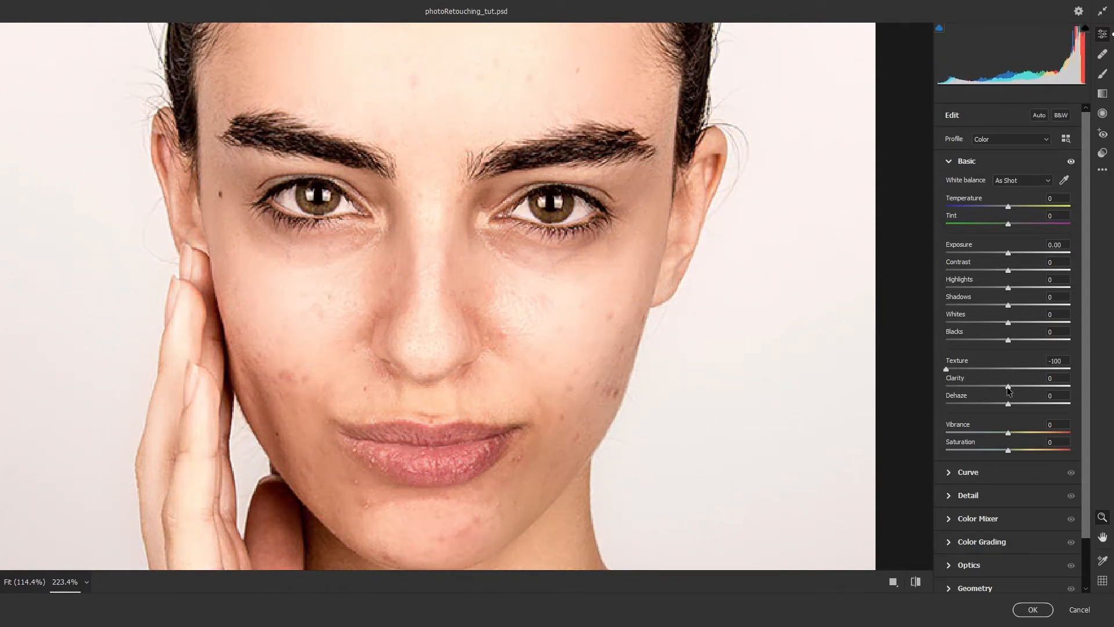
Set Clarity to -100, Dehaze to +25 and Vibrance to 10, and apply the Camera Raw Filter
{"action": "left_click_drag", "start_coordinate": [1008, 386], "coordinate": [959, 391]}
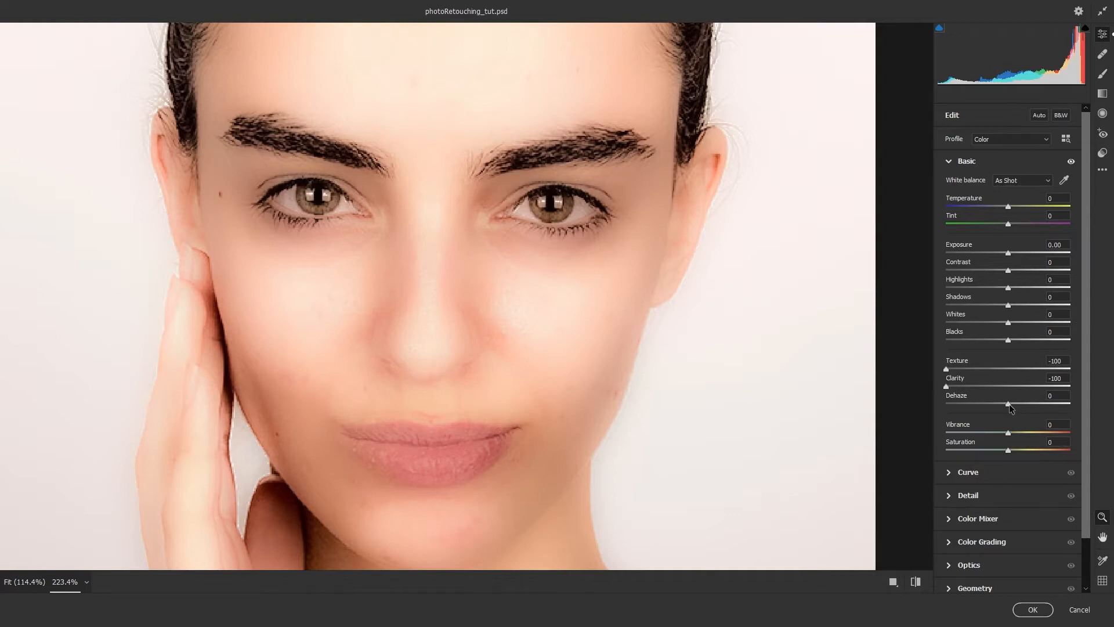
{"action": "left_click_drag", "start_coordinate": [1008, 402], "coordinate": [1025, 400]}
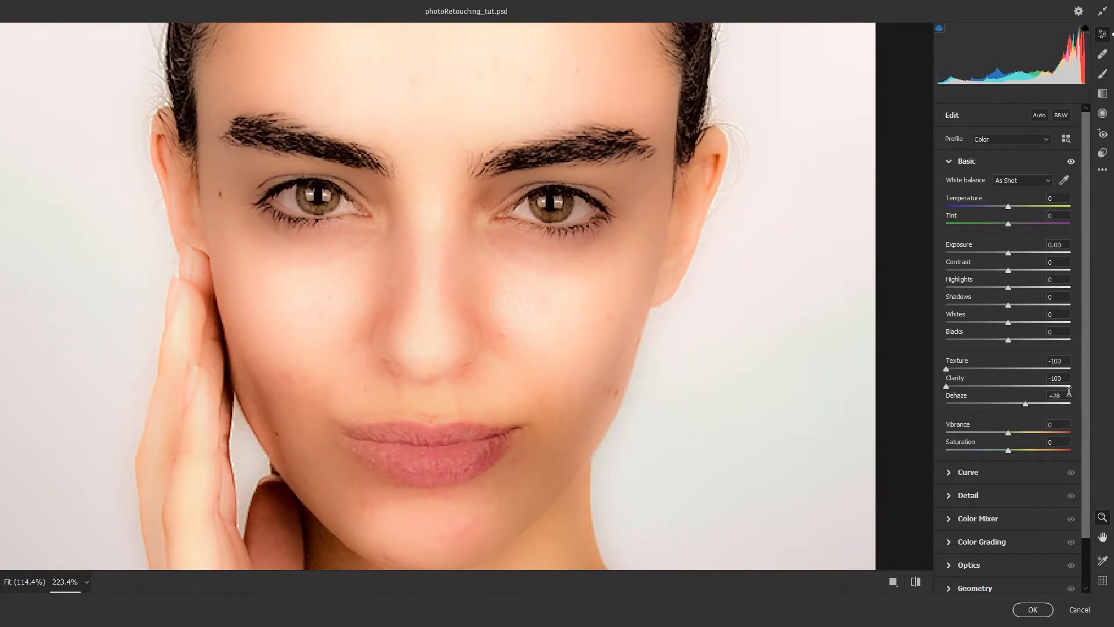
{"action": "left_click_drag", "start_coordinate": [1025, 405], "coordinate": [1022, 404]}
{"action": "key", "text": "backslash"}
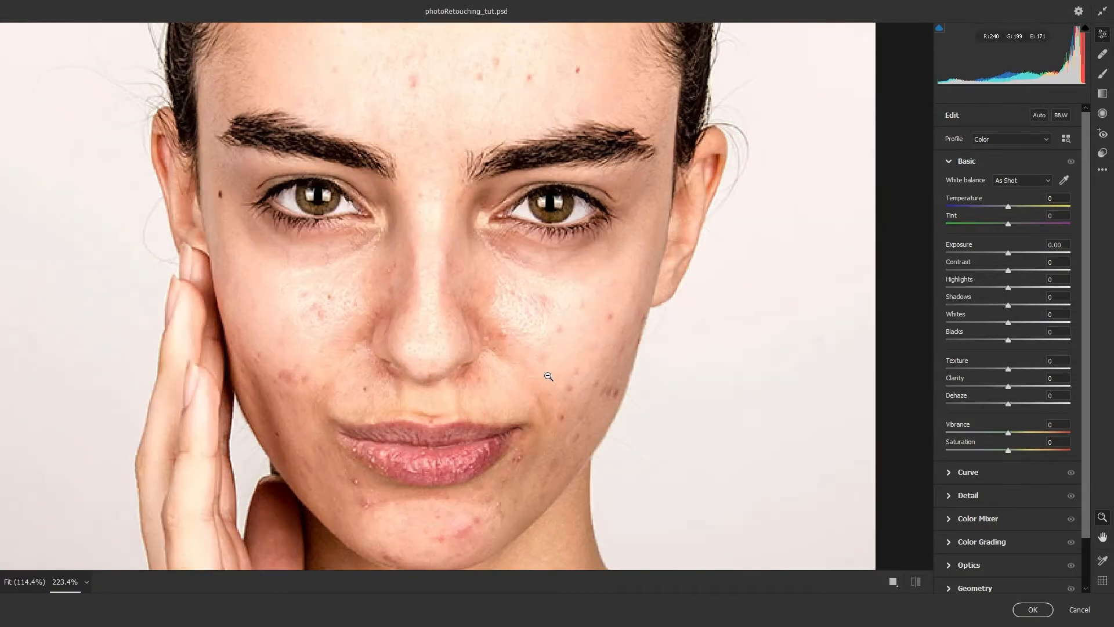
{"action": "key", "text": "backslash"}
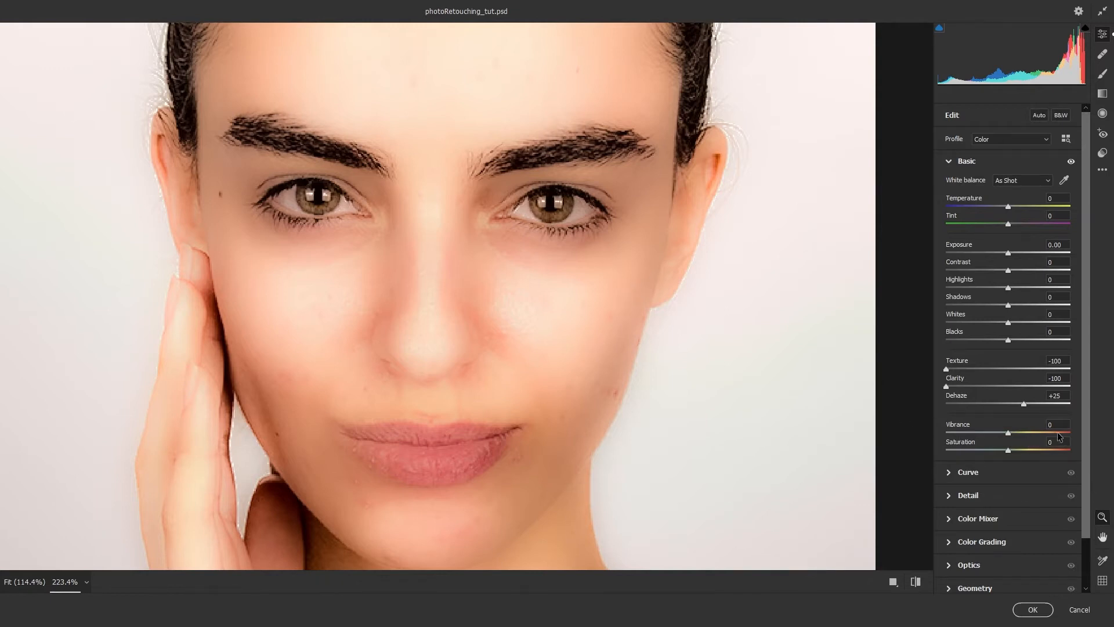
{"action": "left_click", "coordinate": [613, 374]}
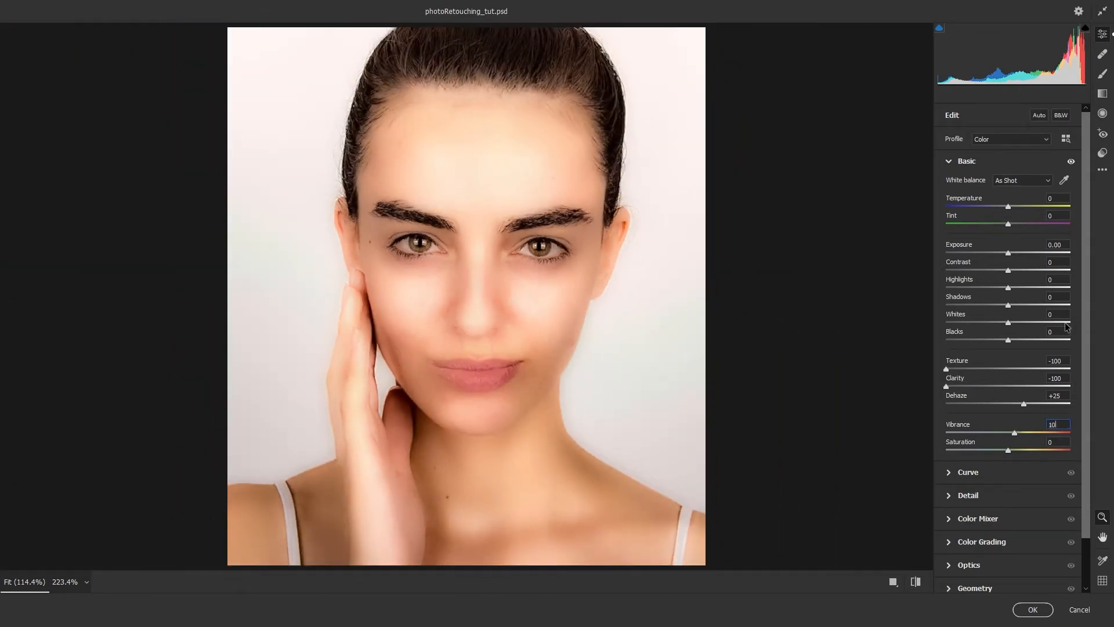
{"action": "left_click", "coordinate": [1032, 609]}
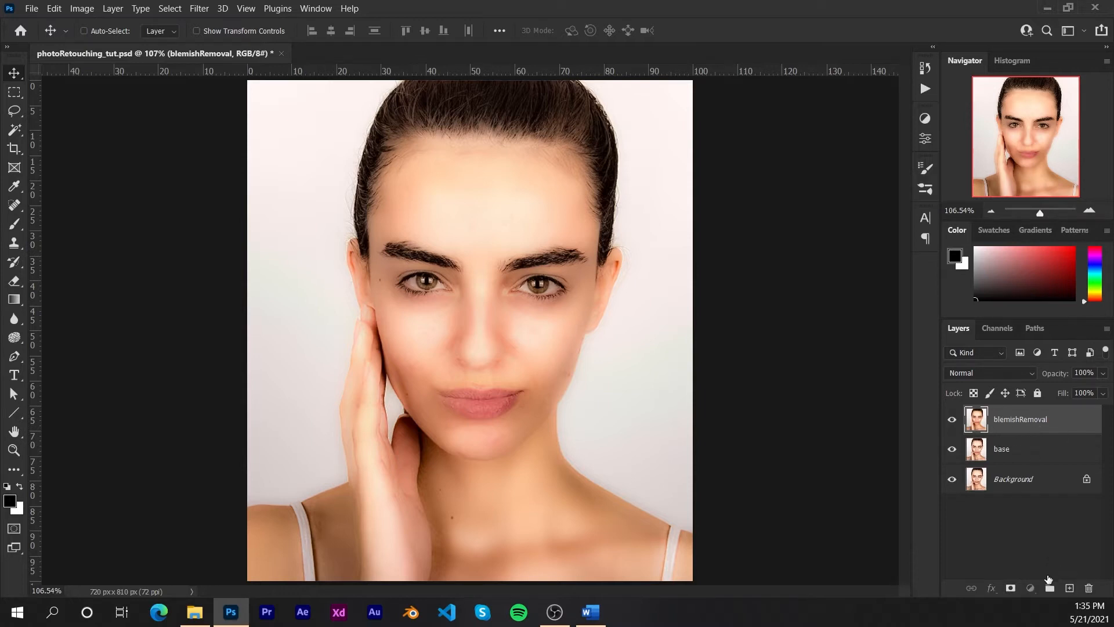
Hide the blemishRemoval layer with a black layer mask and set up a soft Brush with 0% hardness
{"action": "left_click", "coordinate": [1011, 588], "text": "alt"}
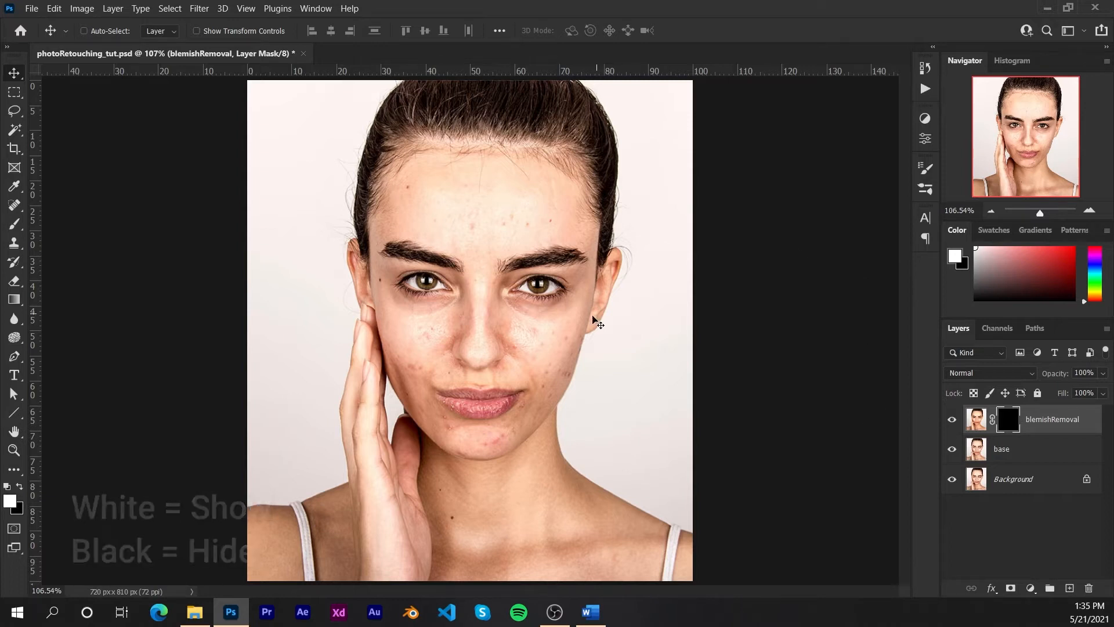
{"action": "key", "text": "ctrl+plus"}
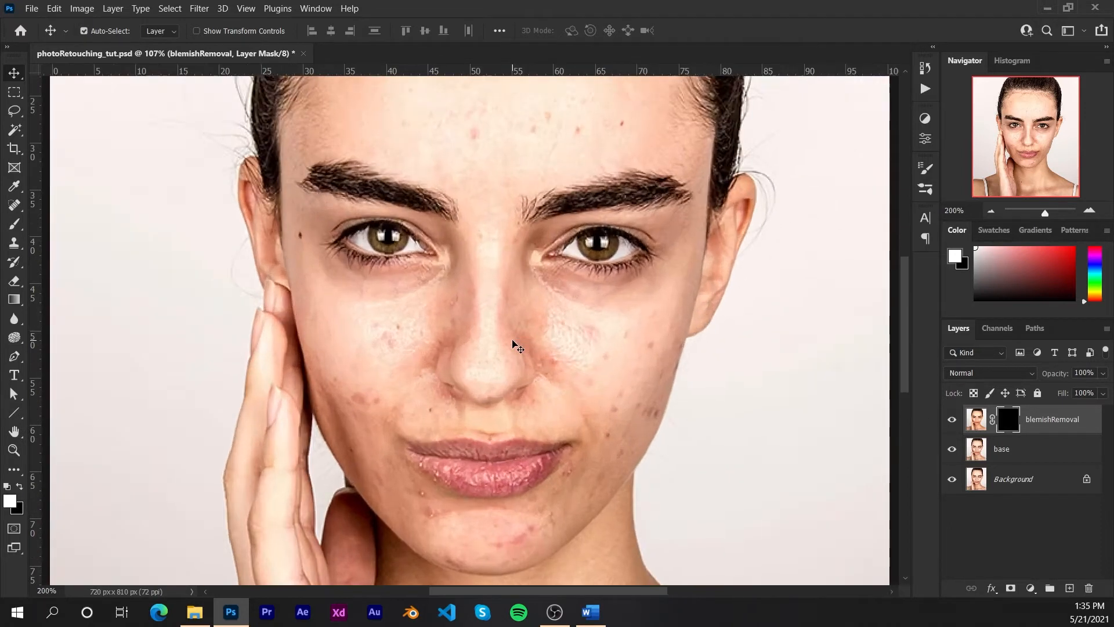
{"action": "key", "text": "ctrl+plus"}
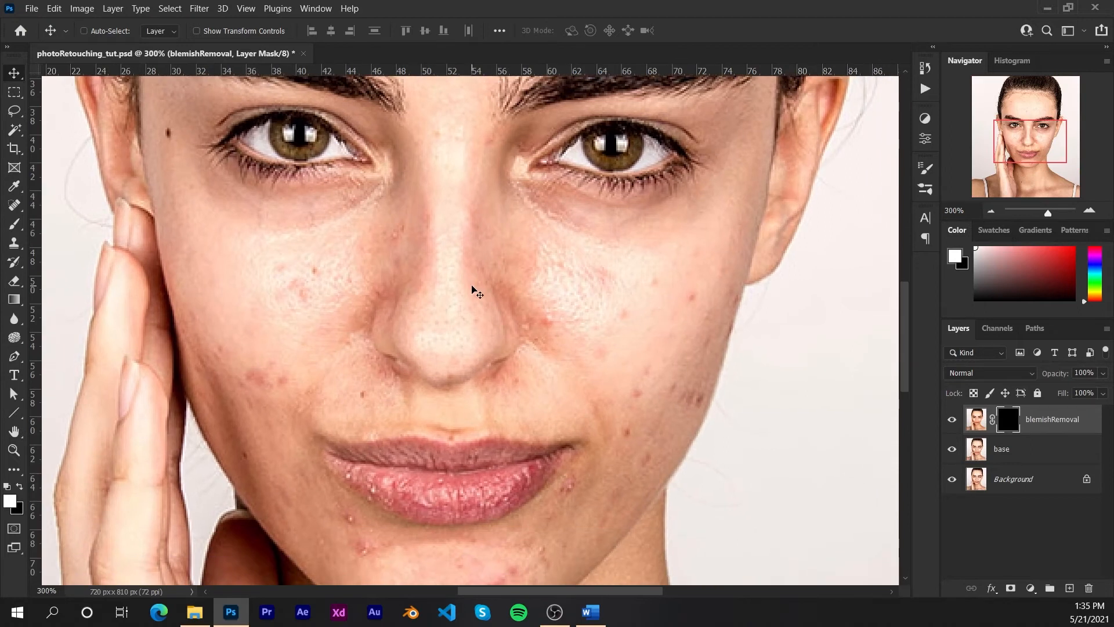
{"action": "key", "text": "b"}
{"action": "right_click", "coordinate": [625, 295]}
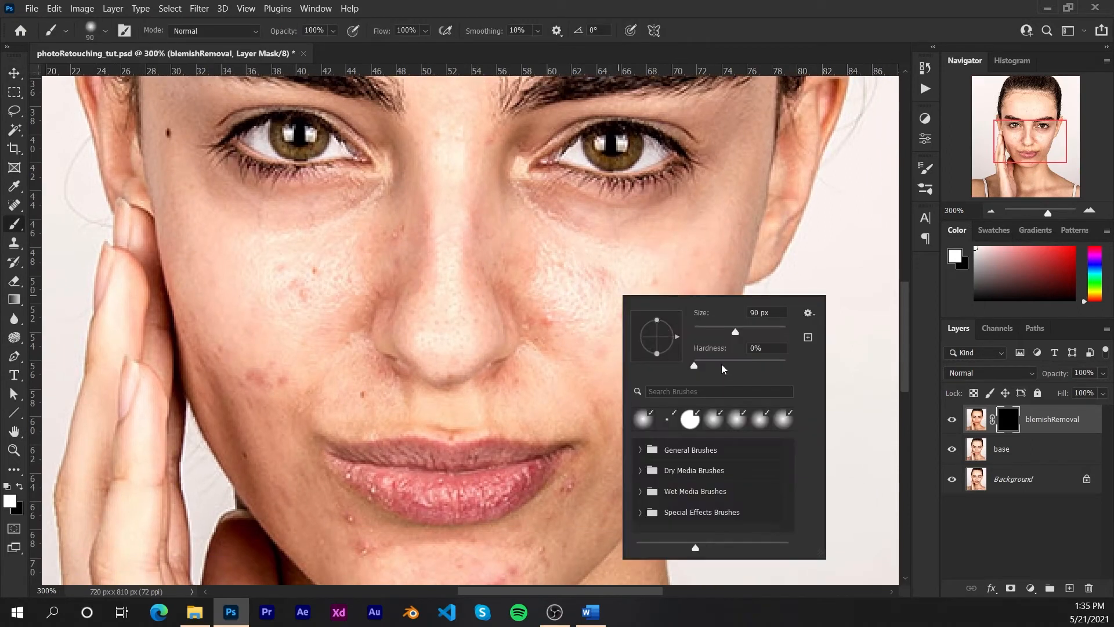
{"action": "left_click_drag", "start_coordinate": [698, 365], "coordinate": [690, 366]}
{"action": "left_click", "coordinate": [726, 24]}
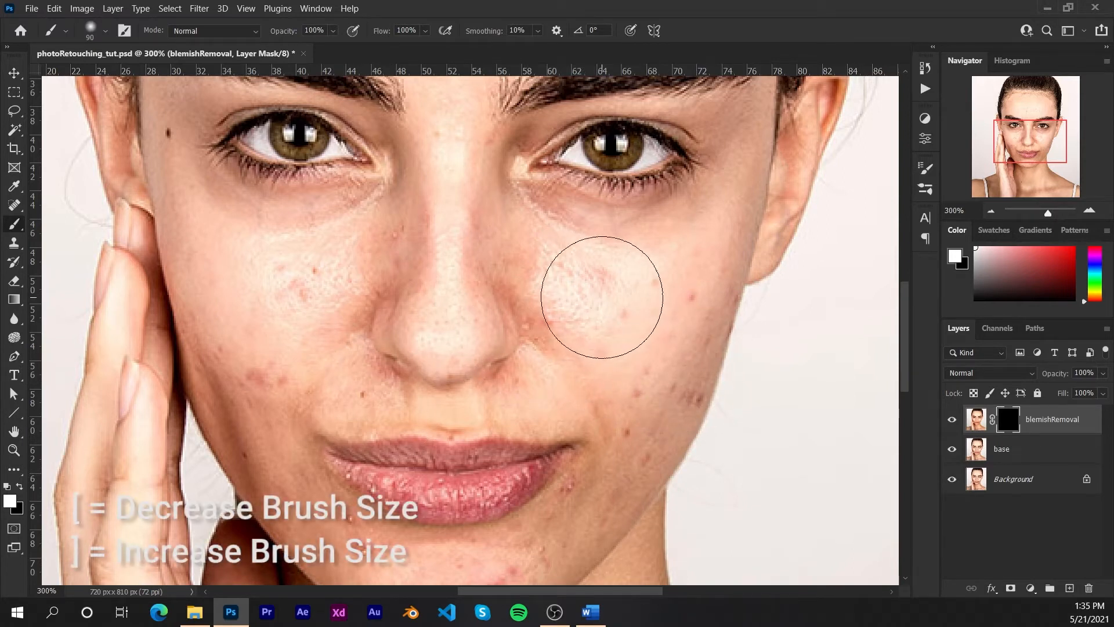
Set the brush size to 60 px and its flow to 40%
{"action": "key", "text": "bracketleft"}
{"action": "key", "text": "bracketleft"}
{"action": "key", "text": "bracketleft"}
{"action": "key", "text": "bracketleft"}
{"action": "key", "text": "bracketleft"}
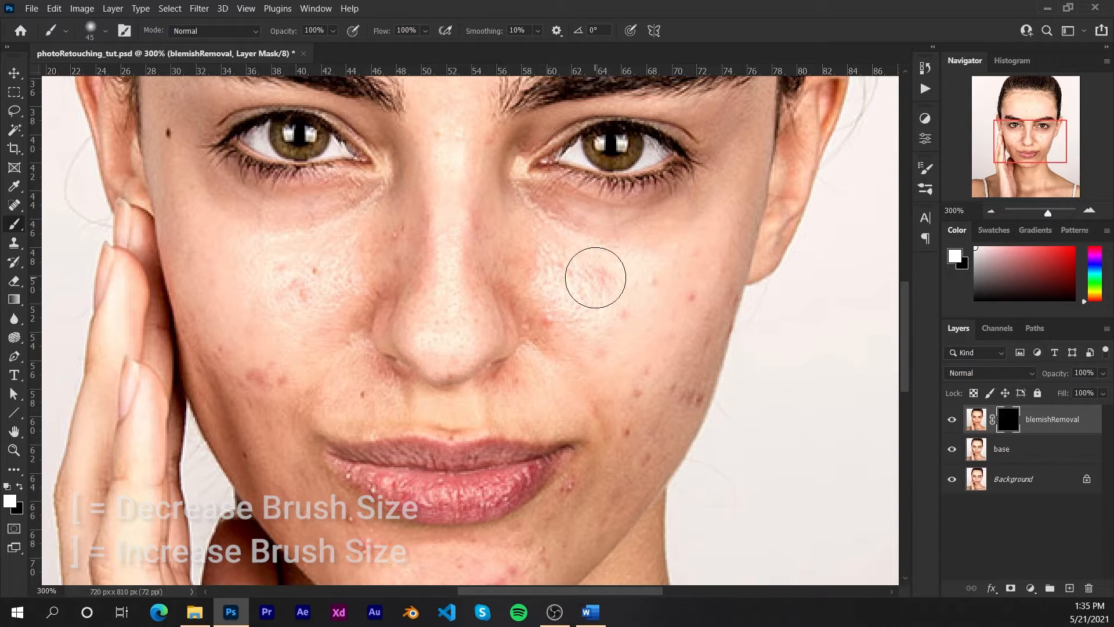
{"action": "key", "text": "bracketright"}
{"action": "key", "text": "bracketright"}
{"action": "key", "text": "bracketright"}
{"action": "key", "text": "bracketleft"}
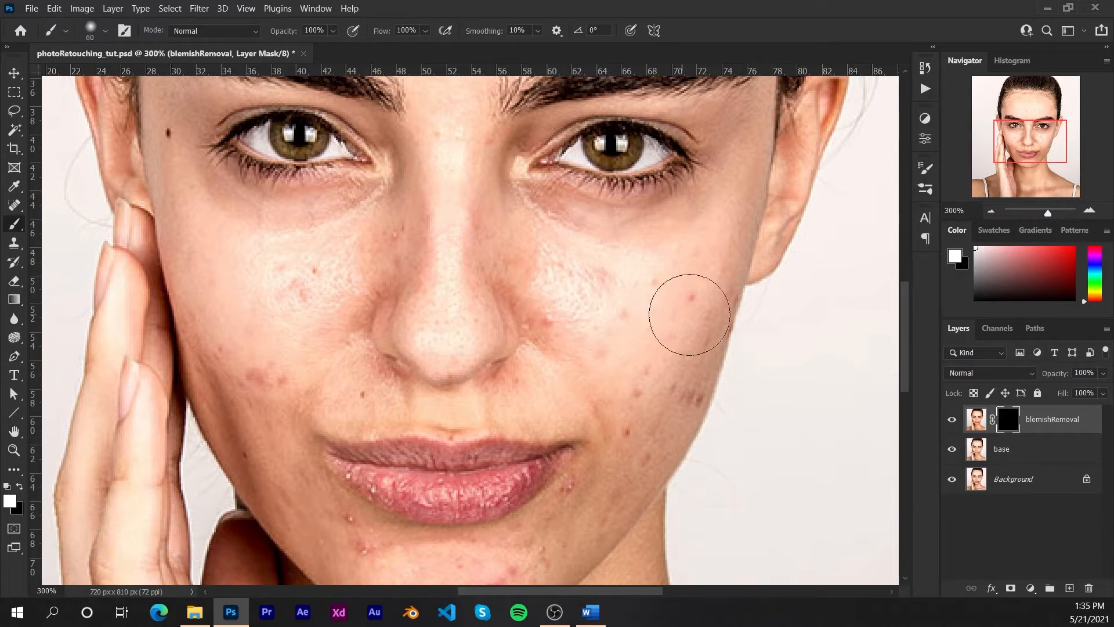
{"action": "left_click", "coordinate": [425, 30]}
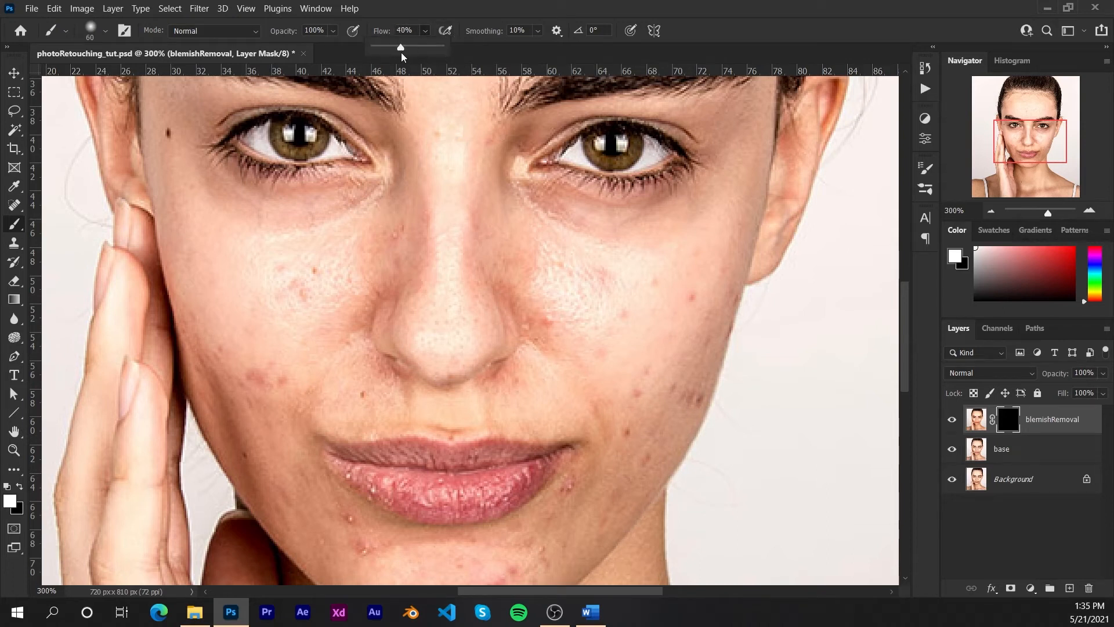
{"action": "left_click", "coordinate": [426, 33]}
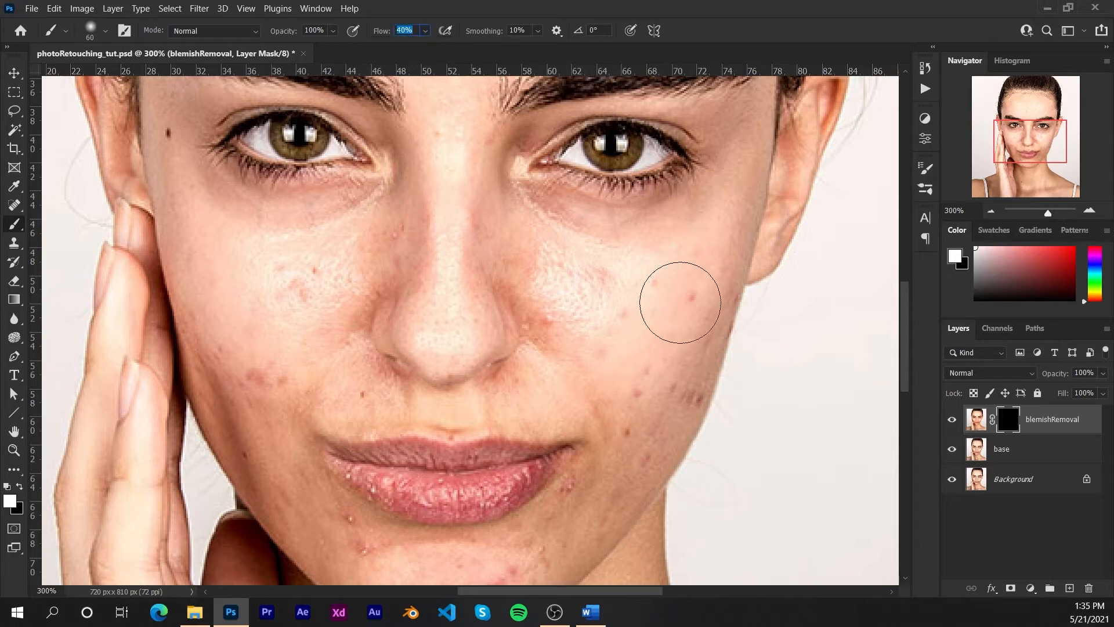
Paint white on the blemishRemoval mask over both cheeks and the surrounding lower face to reveal the smoothed skin
{"action": "mouse_move", "coordinate": [698, 270]}
{"action": "left_mouse_down"}
{"action": "mouse_move", "coordinate": [642, 422]}
{"action": "mouse_move", "coordinate": [659, 327]}
{"action": "mouse_move", "coordinate": [635, 433]}
{"action": "mouse_move", "coordinate": [629, 326]}
{"action": "mouse_move", "coordinate": [641, 430]}
{"action": "mouse_move", "coordinate": [573, 314]}
{"action": "mouse_move", "coordinate": [600, 332]}
{"action": "mouse_move", "coordinate": [614, 318]}
{"action": "mouse_move", "coordinate": [572, 283]}
{"action": "left_mouse_up"}
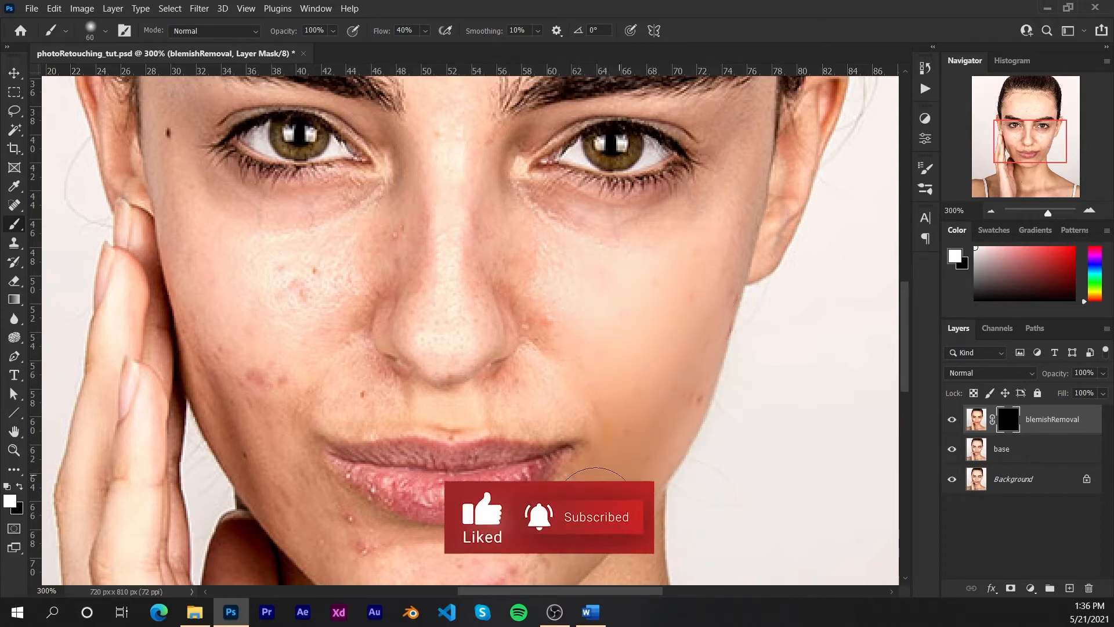
{"action": "mouse_move", "coordinate": [627, 379]}
{"action": "left_mouse_down"}
{"action": "mouse_move", "coordinate": [577, 378]}
{"action": "mouse_move", "coordinate": [566, 365]}
{"action": "mouse_move", "coordinate": [572, 319]}
{"action": "mouse_move", "coordinate": [536, 276]}
{"action": "left_mouse_up"}
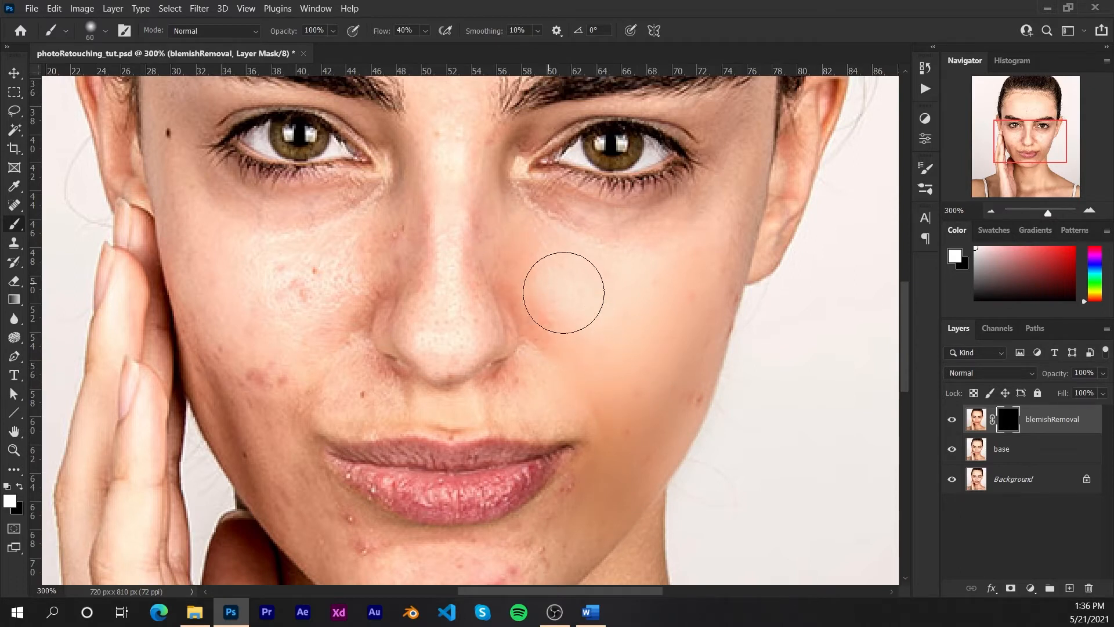
{"action": "mouse_move", "coordinate": [707, 229]}
{"action": "left_mouse_down"}
{"action": "mouse_move", "coordinate": [688, 251]}
{"action": "mouse_move", "coordinate": [691, 290]}
{"action": "mouse_move", "coordinate": [693, 282]}
{"action": "mouse_move", "coordinate": [667, 381]}
{"action": "left_mouse_up"}
{"action": "left_click_drag", "start_coordinate": [631, 441], "coordinate": [698, 307]}
{"action": "mouse_move", "coordinate": [646, 380]}
{"action": "left_mouse_down"}
{"action": "mouse_move", "coordinate": [617, 424]}
{"action": "mouse_move", "coordinate": [620, 408]}
{"action": "mouse_move", "coordinate": [566, 445]}
{"action": "mouse_move", "coordinate": [571, 436]}
{"action": "mouse_move", "coordinate": [519, 435]}
{"action": "mouse_move", "coordinate": [522, 447]}
{"action": "mouse_move", "coordinate": [463, 452]}
{"action": "mouse_move", "coordinate": [528, 460]}
{"action": "mouse_move", "coordinate": [412, 408]}
{"action": "mouse_move", "coordinate": [440, 430]}
{"action": "mouse_move", "coordinate": [381, 378]}
{"action": "left_mouse_up"}
{"action": "mouse_move", "coordinate": [318, 175]}
{"action": "left_mouse_down"}
{"action": "mouse_move", "coordinate": [482, 342]}
{"action": "mouse_move", "coordinate": [462, 394]}
{"action": "mouse_move", "coordinate": [537, 283]}
{"action": "mouse_move", "coordinate": [566, 403]}
{"action": "mouse_move", "coordinate": [593, 414]}
{"action": "left_mouse_up"}
Reduce the brush to 30 px and paint black on the mask at the edge of the lips to restore their detail
{"action": "key", "text": "bracketleft"}
{"action": "key", "text": "bracketleft"}
{"action": "key", "text": "bracketleft"}
{"action": "key", "text": "x"}
{"action": "left_click_drag", "start_coordinate": [559, 481], "coordinate": [535, 511]}
{"action": "key", "text": "x"}
Paint white on the mask with the 30 px brush over the skin around the mouth, nose and cheeks
{"action": "left_click_drag", "start_coordinate": [611, 444], "coordinate": [717, 441]}
{"action": "left_click_drag", "start_coordinate": [726, 404], "coordinate": [562, 407]}
{"action": "mouse_move", "coordinate": [531, 369]}
{"action": "left_mouse_down"}
{"action": "mouse_move", "coordinate": [502, 381]}
{"action": "mouse_move", "coordinate": [545, 291]}
{"action": "mouse_move", "coordinate": [539, 384]}
{"action": "left_mouse_up"}
{"action": "left_click_drag", "start_coordinate": [521, 267], "coordinate": [526, 228]}
{"action": "mouse_move", "coordinate": [267, 294]}
{"action": "left_mouse_down"}
{"action": "mouse_move", "coordinate": [348, 221]}
{"action": "mouse_move", "coordinate": [281, 375]}
{"action": "mouse_move", "coordinate": [246, 212]}
{"action": "left_mouse_up"}
{"action": "left_click_drag", "start_coordinate": [348, 212], "coordinate": [385, 308]}
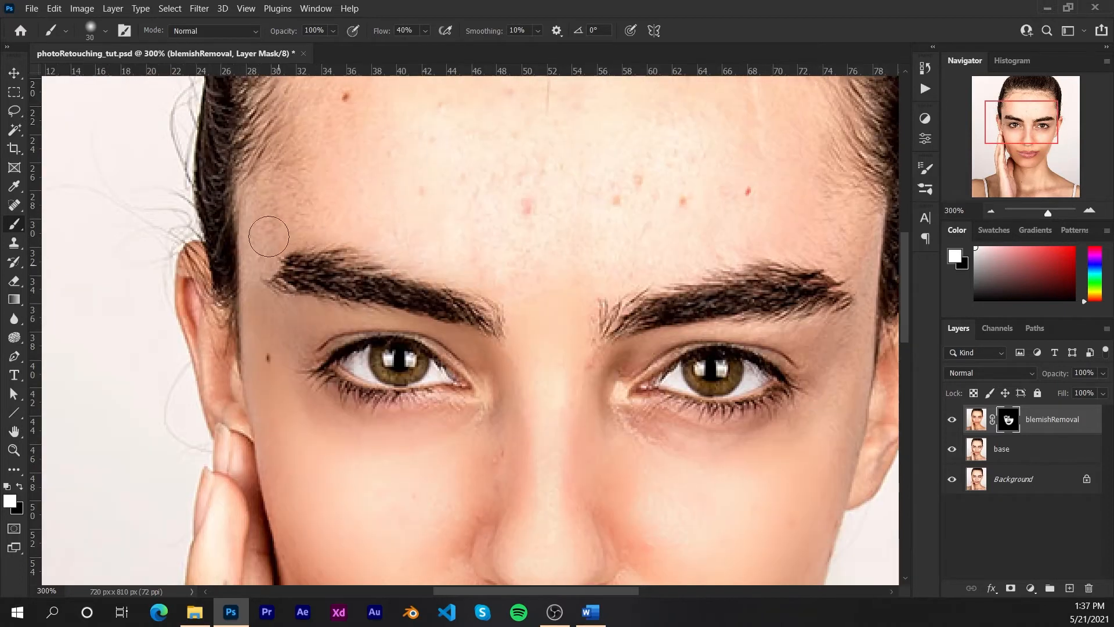
Paint white on the mask over the temple and forehead, using a larger brush for the broad forehead area
{"action": "left_click_drag", "start_coordinate": [251, 165], "coordinate": [276, 301]}
{"action": "key", "text": "bracketright"}
{"action": "key", "text": "bracketright"}
{"action": "key", "text": "bracketright"}
{"action": "mouse_move", "coordinate": [666, 313]}
{"action": "left_mouse_down"}
{"action": "mouse_move", "coordinate": [463, 268]}
{"action": "mouse_move", "coordinate": [601, 348]}
{"action": "left_mouse_up"}
{"action": "left_click_drag", "start_coordinate": [816, 484], "coordinate": [683, 333]}
Reduce the brush to 20 px and paint white on the mask over the skin around the eyes and eyebrows
{"action": "key", "text": "bracketleft"}
{"action": "key", "text": "bracketleft"}
{"action": "key", "text": "bracketleft"}
{"action": "key", "text": "bracketleft"}
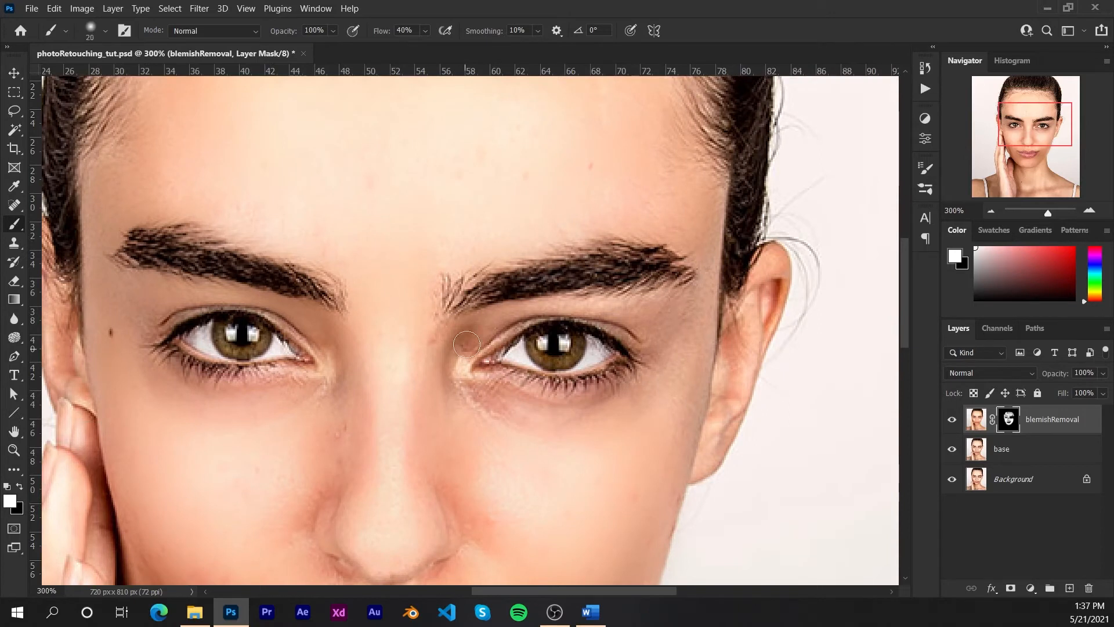
{"action": "mouse_move", "coordinate": [701, 325]}
{"action": "left_mouse_down"}
{"action": "mouse_move", "coordinate": [691, 467]}
{"action": "mouse_move", "coordinate": [719, 201]}
{"action": "left_mouse_up"}
{"action": "mouse_move", "coordinate": [542, 497]}
{"action": "left_mouse_down"}
{"action": "mouse_move", "coordinate": [547, 288]}
{"action": "mouse_move", "coordinate": [583, 215]}
{"action": "left_mouse_up"}
{"action": "left_click_drag", "start_coordinate": [521, 448], "coordinate": [549, 244]}
Enlarge the brush and paint white on the mask over the broad unsmoothed skin areas of the face and neck
{"action": "key", "text": "bracketright"}
{"action": "key", "text": "bracketright"}
{"action": "key", "text": "bracketright"}
{"action": "key", "text": "bracketright"}
{"action": "key", "text": "bracketright"}
{"action": "mouse_move", "coordinate": [627, 328]}
{"action": "left_mouse_down"}
{"action": "mouse_move", "coordinate": [448, 380]}
{"action": "mouse_move", "coordinate": [367, 473]}
{"action": "mouse_move", "coordinate": [464, 458]}
{"action": "left_mouse_up"}
{"action": "left_click_drag", "start_coordinate": [561, 515], "coordinate": [486, 324]}
{"action": "mouse_move", "coordinate": [330, 481]}
{"action": "left_mouse_down"}
{"action": "mouse_move", "coordinate": [296, 488]}
{"action": "mouse_move", "coordinate": [443, 478]}
{"action": "mouse_move", "coordinate": [320, 423]}
{"action": "left_mouse_up"}
{"action": "mouse_move", "coordinate": [545, 172]}
{"action": "left_mouse_down"}
{"action": "mouse_move", "coordinate": [663, 393]}
{"action": "mouse_move", "coordinate": [678, 306]}
{"action": "left_mouse_up"}
{"action": "mouse_move", "coordinate": [433, 365]}
{"action": "left_mouse_down"}
{"action": "mouse_move", "coordinate": [930, 358]}
{"action": "mouse_move", "coordinate": [840, 363]}
{"action": "left_mouse_up"}
Shrink the brush and paint white on the mask over the remaining narrow skin areas
{"action": "key", "text": "bracketleft"}
{"action": "key", "text": "bracketleft"}
{"action": "key", "text": "bracketleft"}
{"action": "key", "text": "bracketleft"}
{"action": "key", "text": "bracketleft"}
{"action": "left_click_drag", "start_coordinate": [549, 434], "coordinate": [520, 164]}
{"action": "left_click_drag", "start_coordinate": [284, 320], "coordinate": [447, 275]}
Enlarge the brush again, finish painting the remaining broad skin areas on the mask, and switch to the Move tool
{"action": "key", "text": "bracketright"}
{"action": "key", "text": "bracketright"}
{"action": "key", "text": "bracketright"}
{"action": "key", "text": "bracketright"}
{"action": "key", "text": "bracketright"}
{"action": "key", "text": "bracketright"}
{"action": "mouse_move", "coordinate": [193, 226]}
{"action": "left_mouse_down"}
{"action": "mouse_move", "coordinate": [431, 327]}
{"action": "mouse_move", "coordinate": [418, 164]}
{"action": "mouse_move", "coordinate": [348, 377]}
{"action": "left_mouse_up"}
{"action": "key", "text": "ctrl+0"}
{"action": "key", "text": "v"}
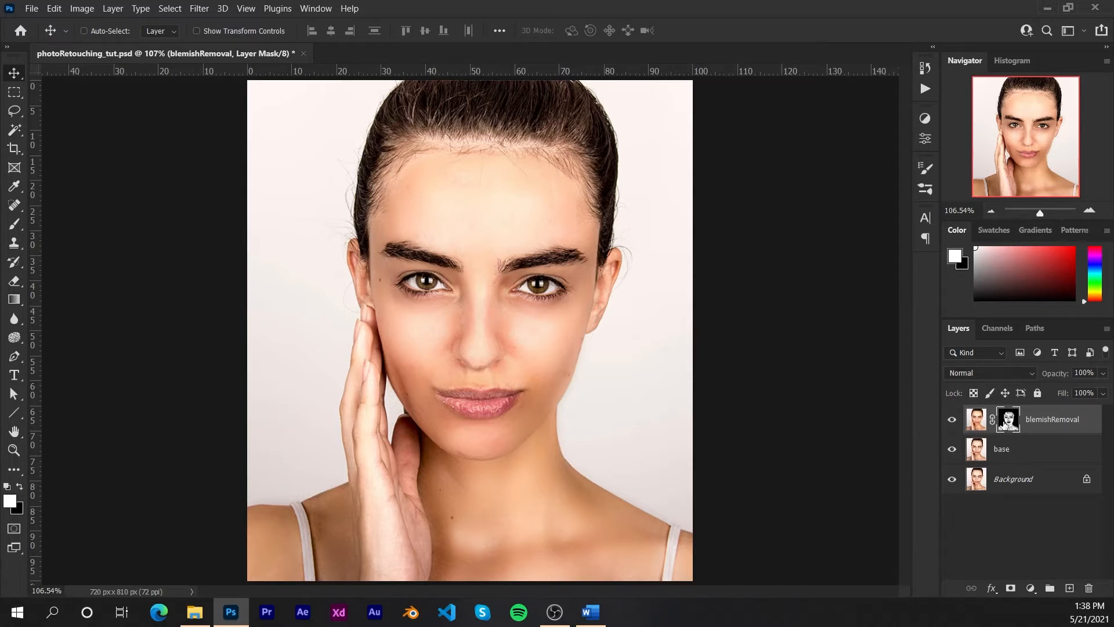
Compare the portrait before and after retouching by toggling the blemishRemoval layer's visibility
{"action": "left_click", "coordinate": [952, 420]}
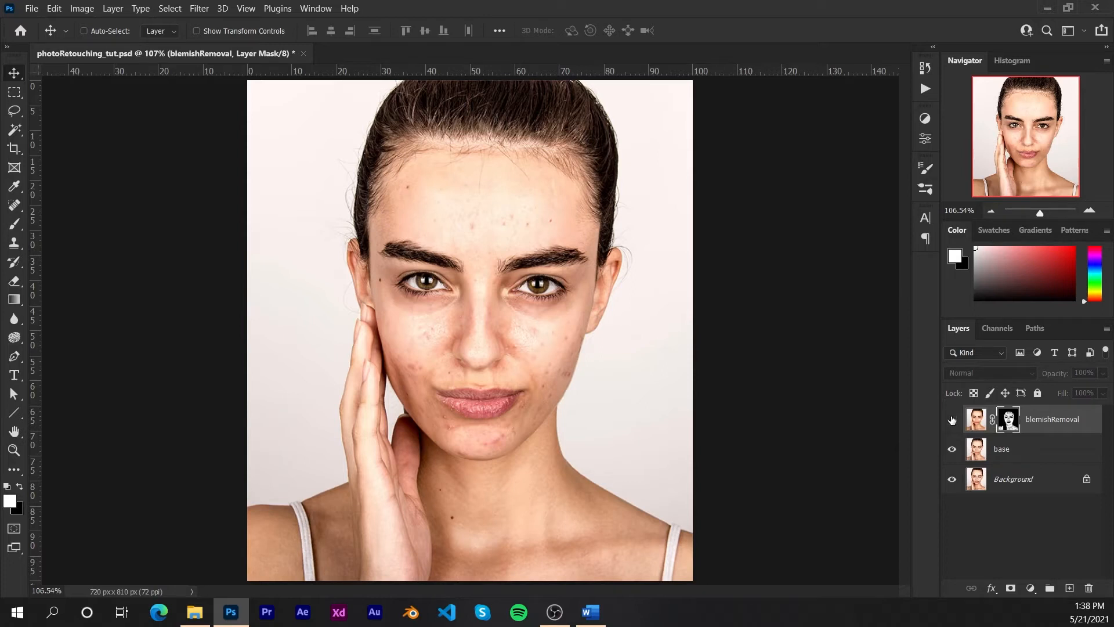
{"action": "left_click", "coordinate": [952, 420]}
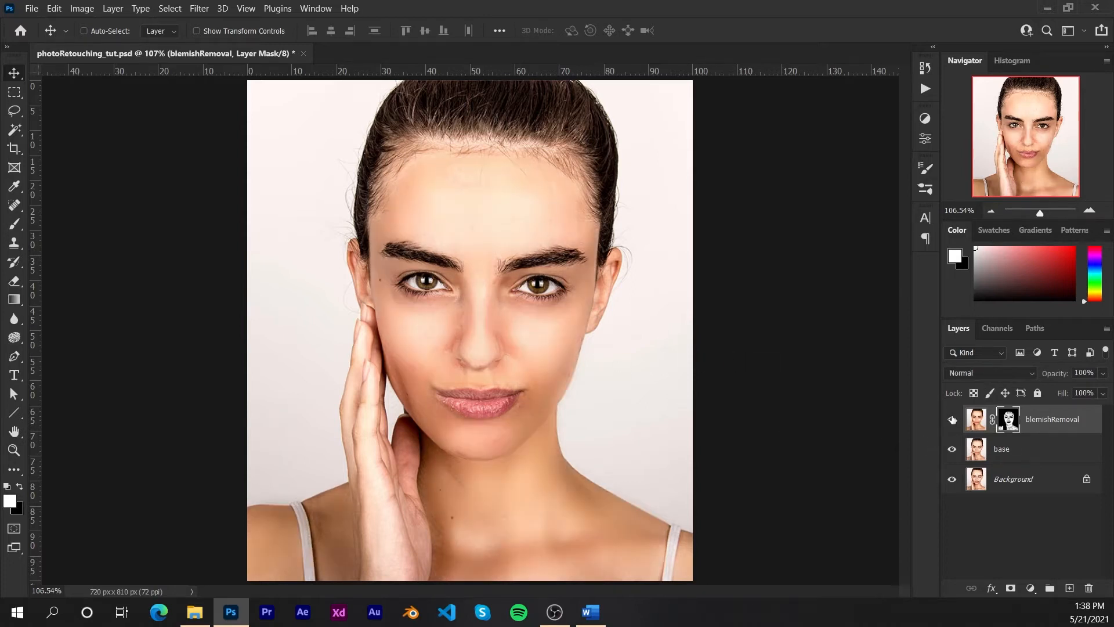
{"action": "left_click", "coordinate": [952, 419]}
{"action": "left_click", "coordinate": [952, 419]}
{"action": "left_click", "coordinate": [952, 420]}
{"action": "left_click", "coordinate": [952, 419]}
Create a merged copy of the base and blemishRemoval layers and rename it makeup
{"action": "left_click", "coordinate": [1064, 451]}
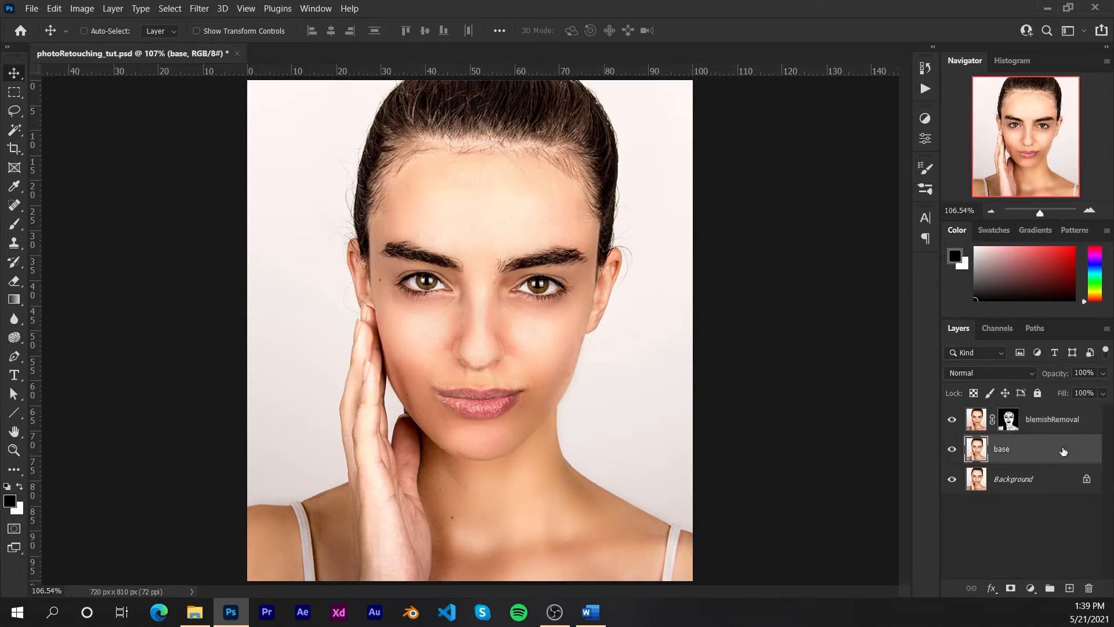
{"action": "left_click", "coordinate": [1084, 424], "text": "shift"}
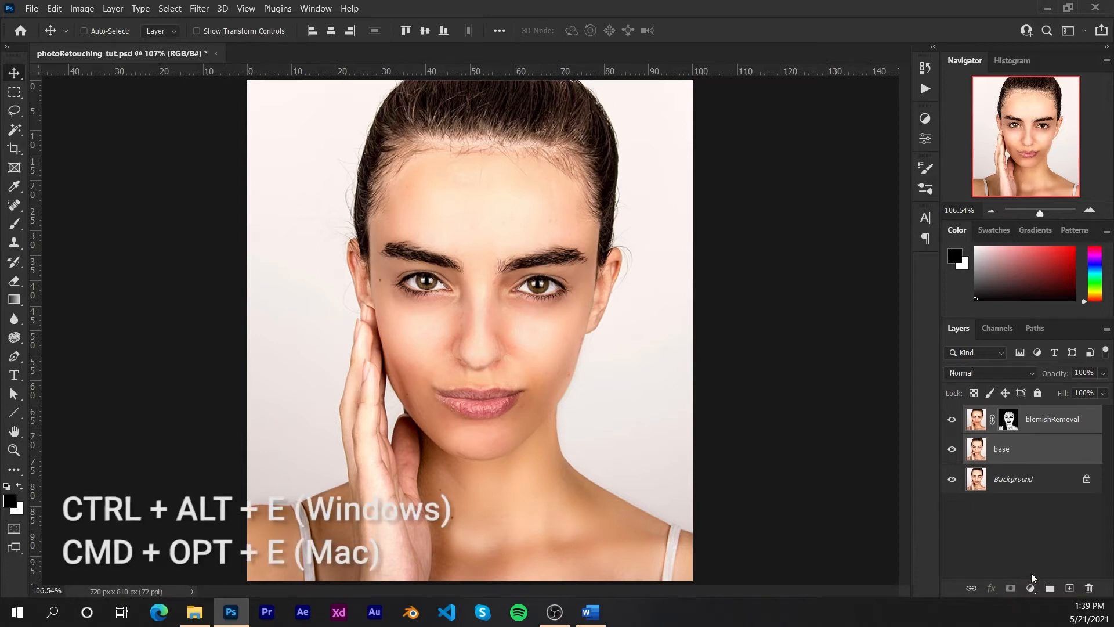
{"action": "key", "text": "ctrl+alt+e"}
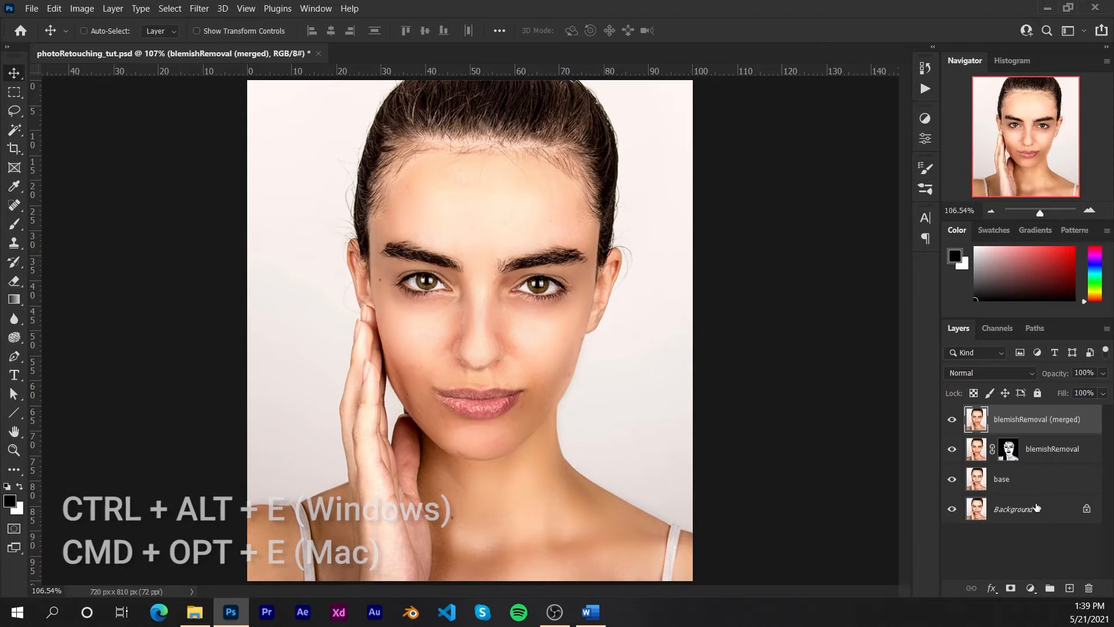
{"action": "double_click", "coordinate": [1040, 419]}
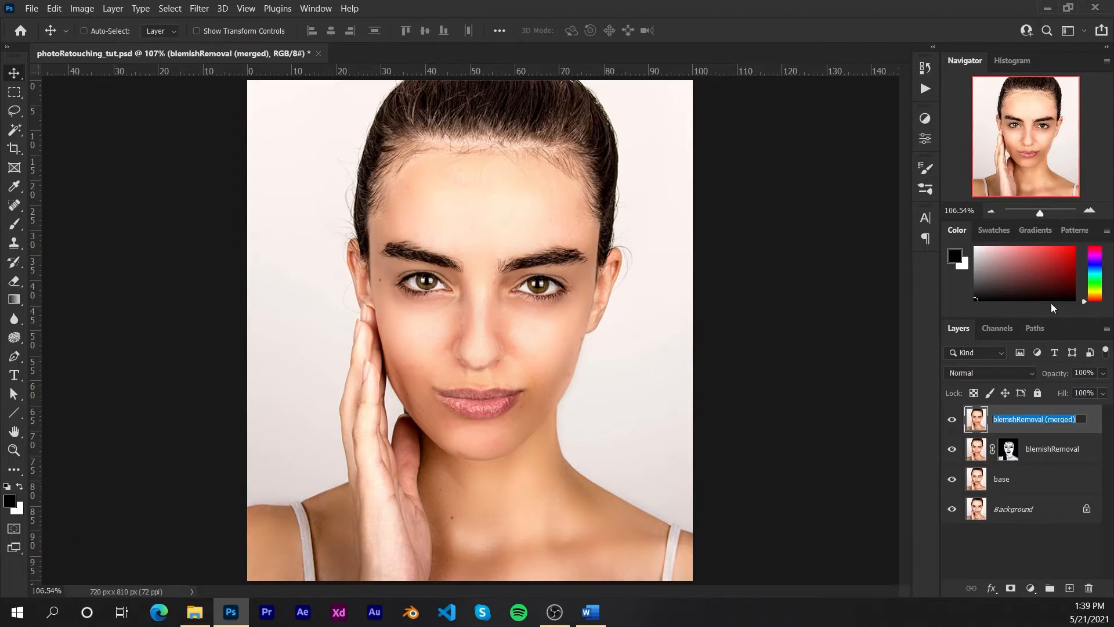
{"action": "type", "text": "makeup"}
{"action": "key", "text": "Return"}
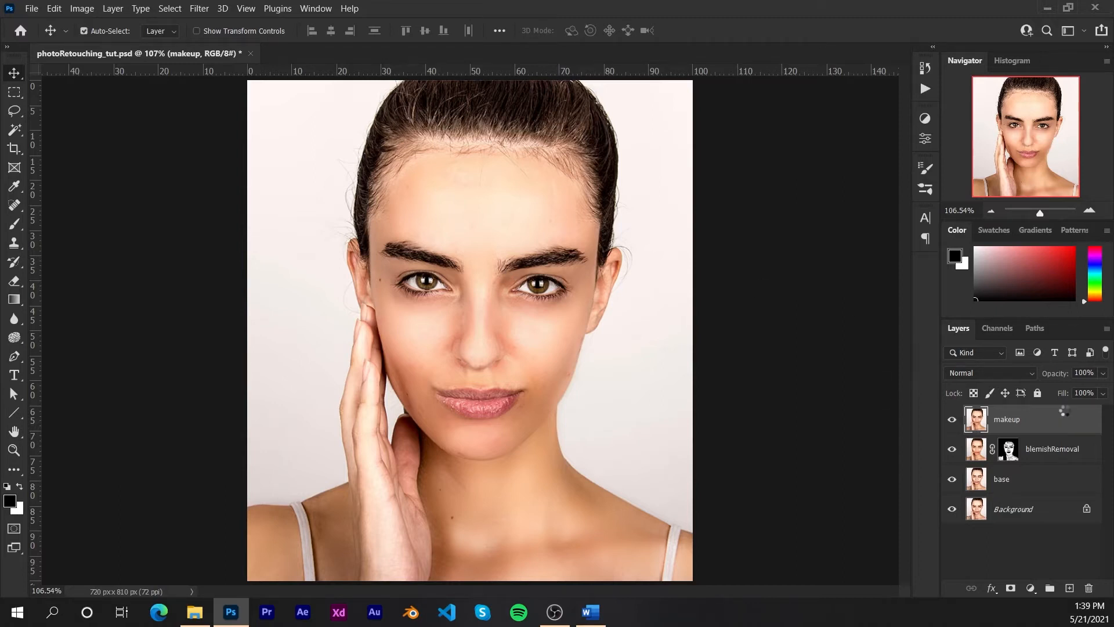
Apply the Camera Raw Filter to the makeup layer with Texture -27, Clarity +21 and Dehaze -7
{"action": "key", "text": "ctrl+shift+a"}
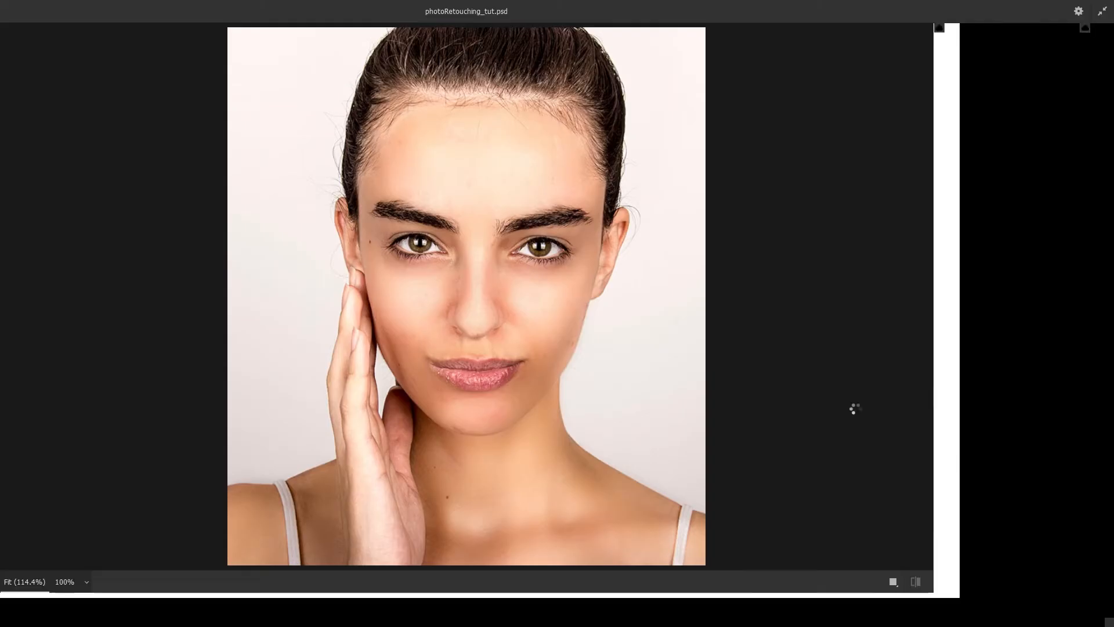
{"action": "left_click_drag", "start_coordinate": [456, 322], "coordinate": [517, 334]}
{"action": "key", "text": "h"}
{"action": "left_click_drag", "start_coordinate": [659, 353], "coordinate": [663, 319]}
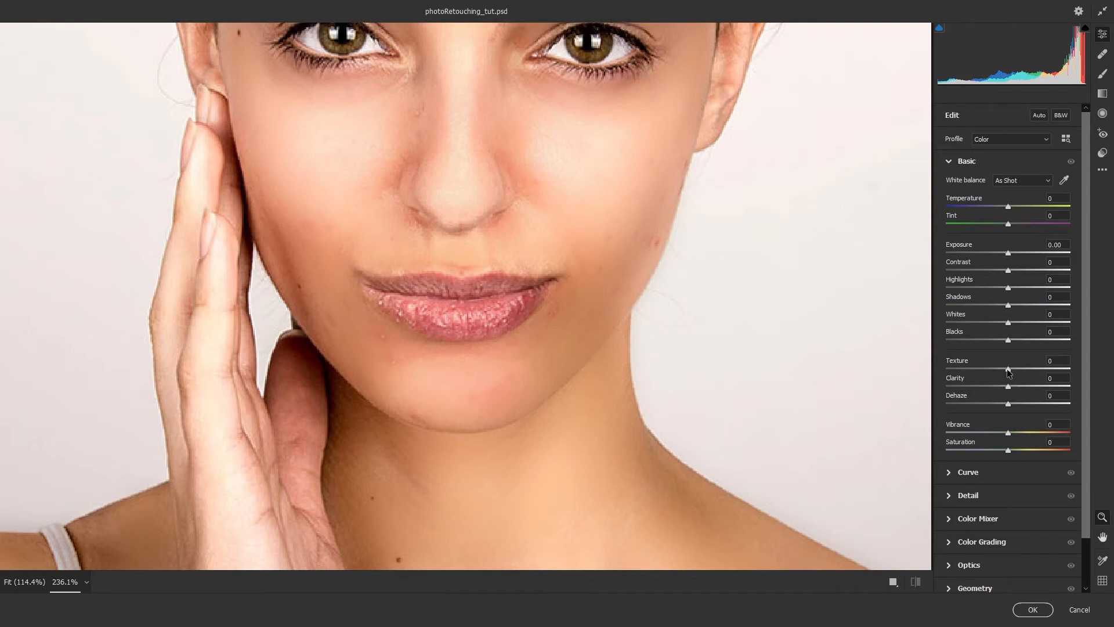
{"action": "left_click_drag", "start_coordinate": [1008, 369], "coordinate": [1000, 371]}
{"action": "left_click_drag", "start_coordinate": [1009, 387], "coordinate": [1022, 386]}
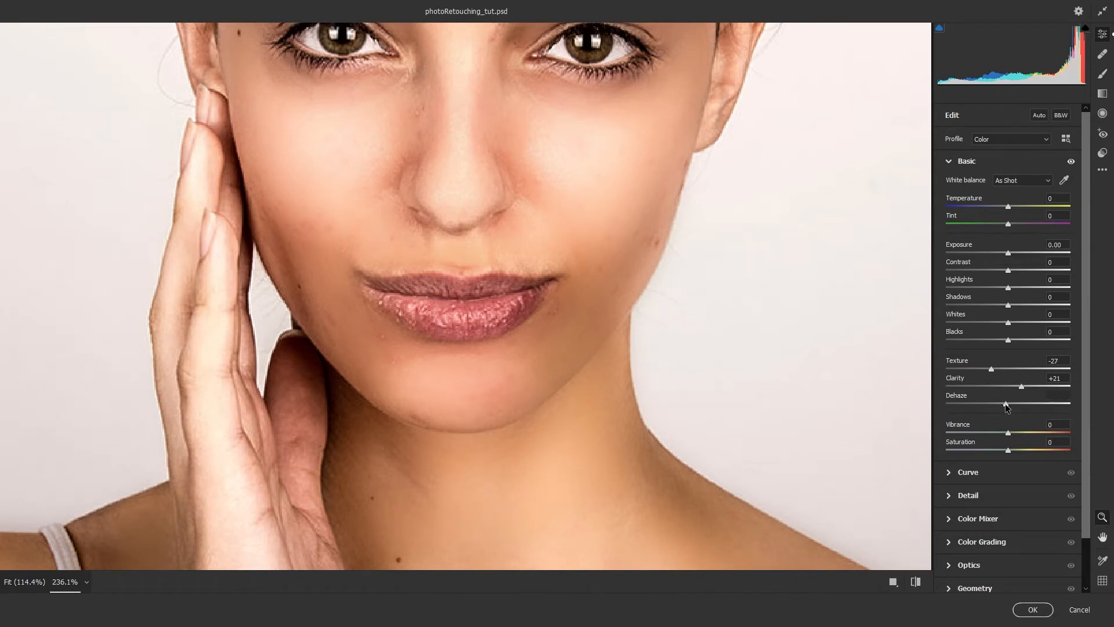
{"action": "left_click_drag", "start_coordinate": [1005, 404], "coordinate": [1002, 405]}
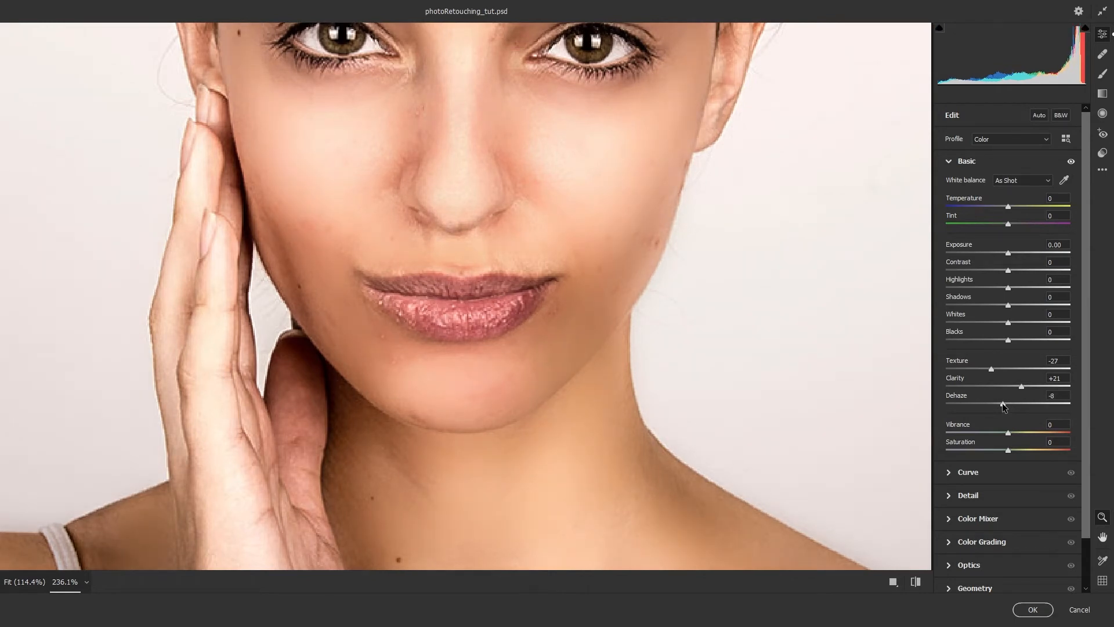
{"action": "left_click_drag", "start_coordinate": [1002, 405], "coordinate": [1004, 406]}
Raise Vibrance to +87 and Saturation to +14 in the Camera Raw Filter and apply the adjustments
{"action": "left_click_drag", "start_coordinate": [1029, 432], "coordinate": [1034, 435]}
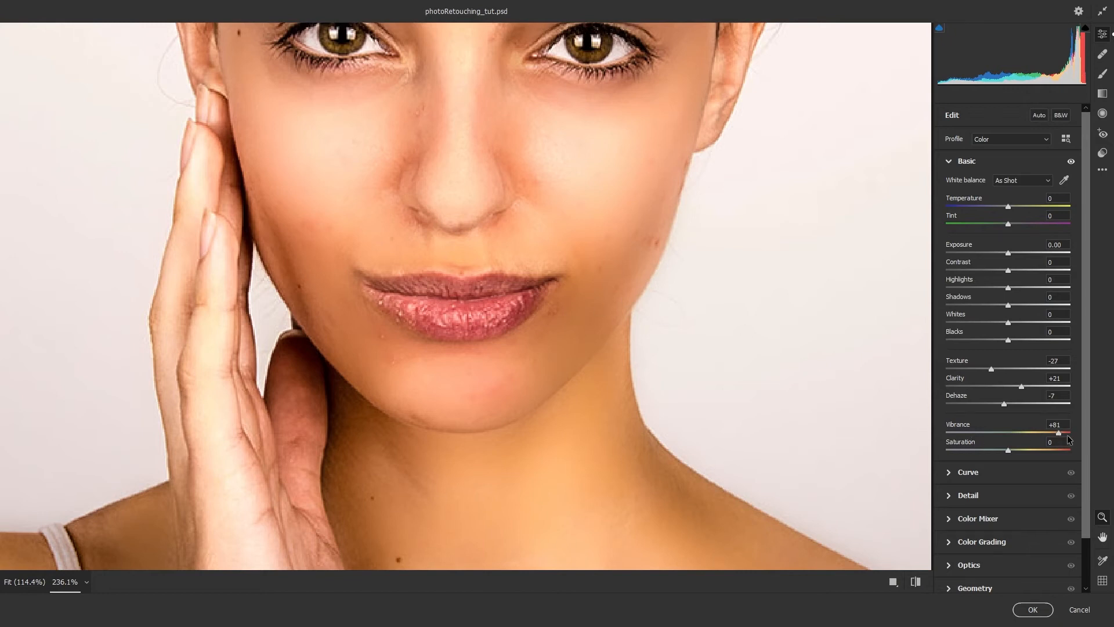
{"action": "left_click_drag", "start_coordinate": [1060, 432], "coordinate": [1020, 450]}
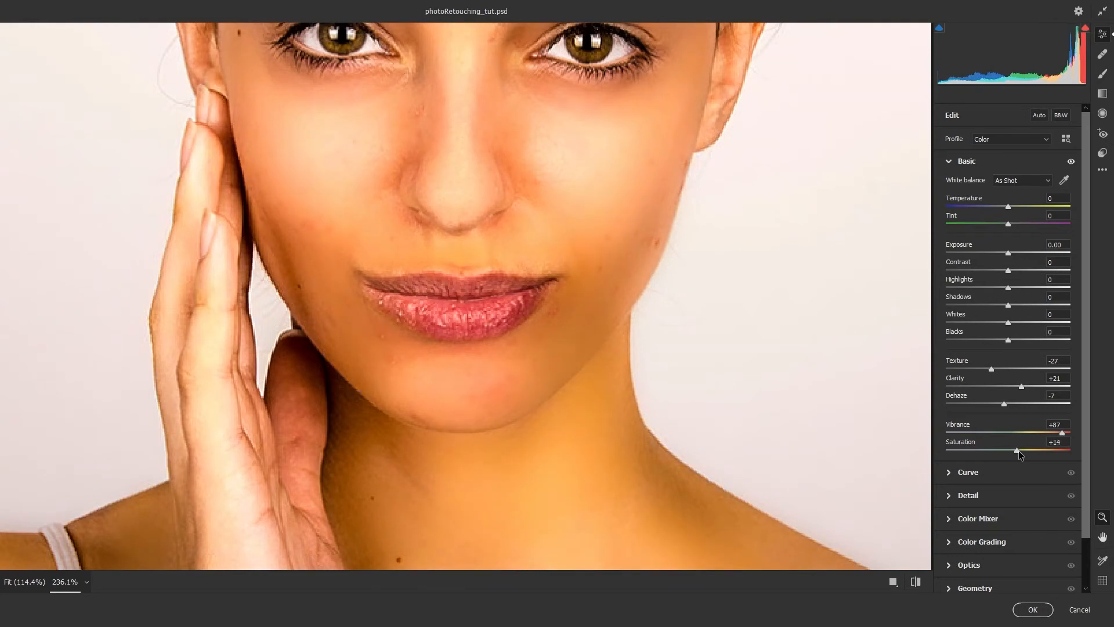
{"action": "left_click", "coordinate": [697, 299]}
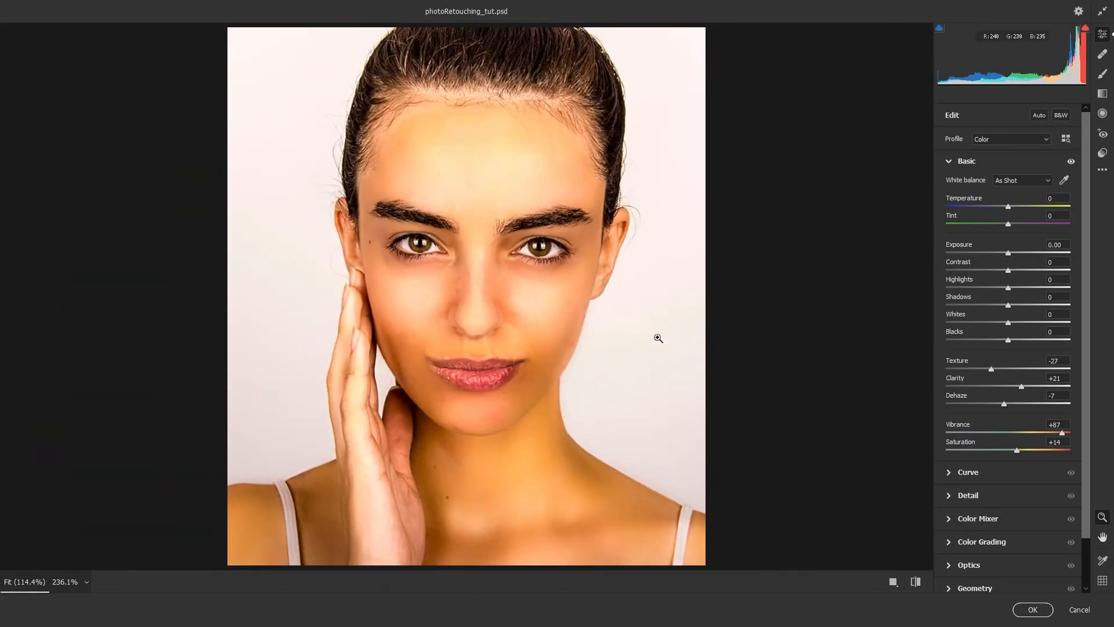
{"action": "left_click", "coordinate": [1033, 609]}
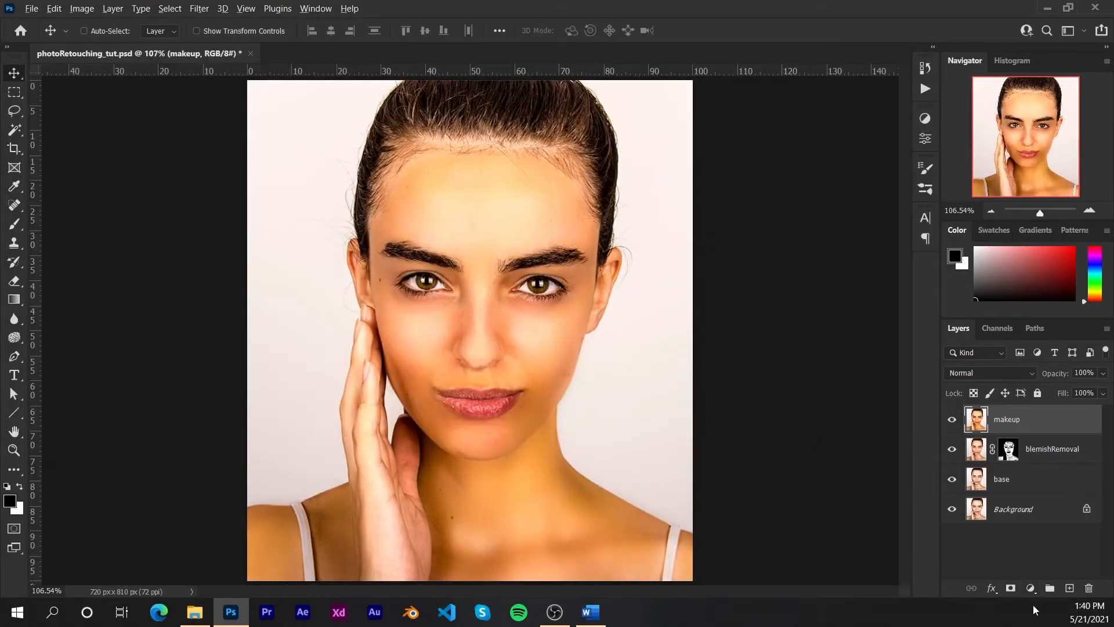
Add a black layer mask to the makeup layer so that its colour effect is hidden
{"action": "left_click", "coordinate": [1011, 588], "text": "alt"}
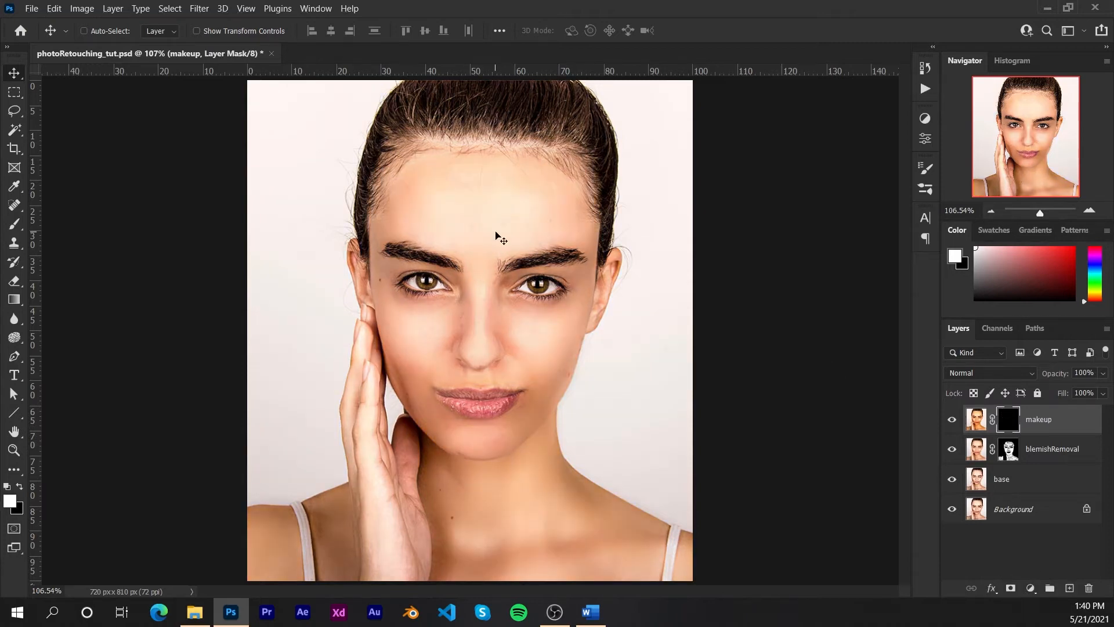
{"action": "key", "text": "ctrl+plus"}
{"action": "key", "text": "ctrl+plus"}
{"action": "key", "text": "ctrl+plus"}
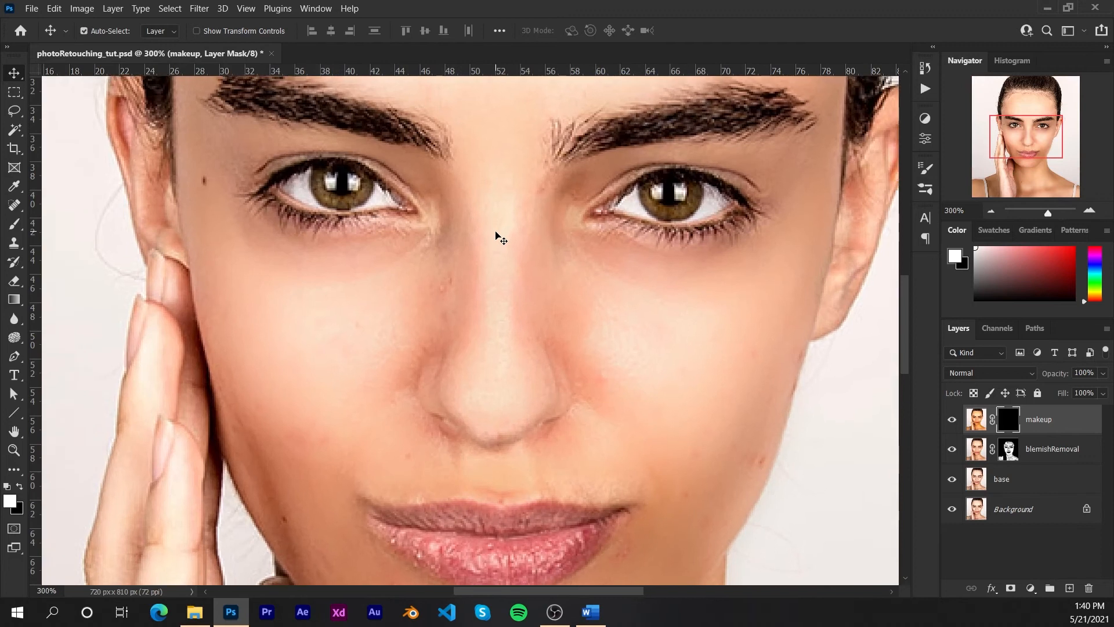
{"action": "scroll", "coordinate": [495, 232], "scroll_direction": "down", "scroll_amount": 5}
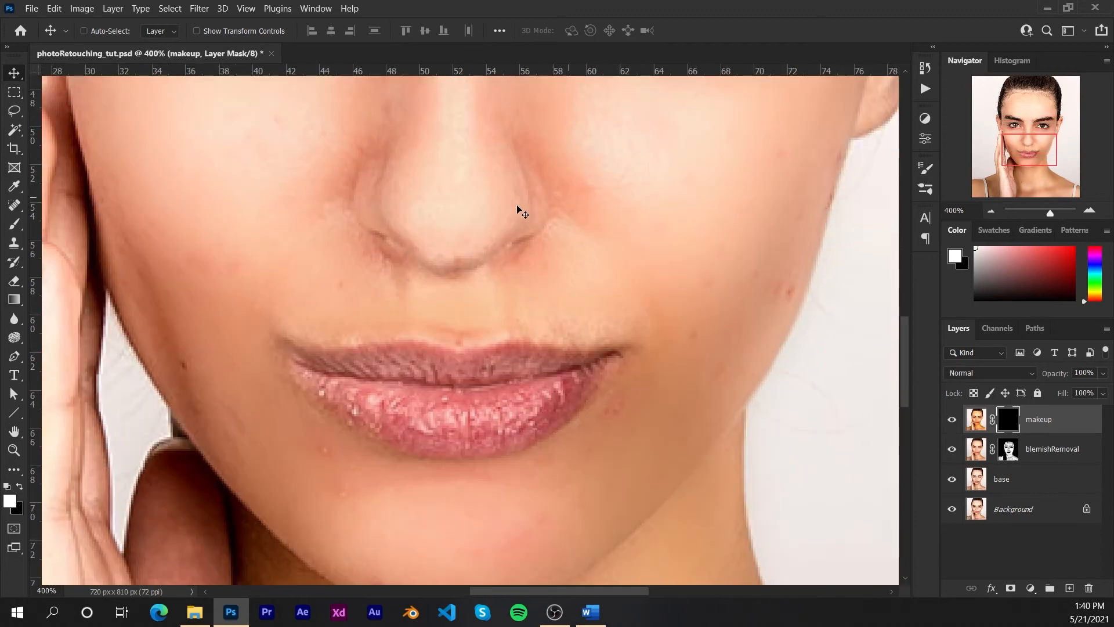
Switch to the Brush tool at size 25 and set the makeup layer's blend mode to Multiply
{"action": "key", "text": "b"}
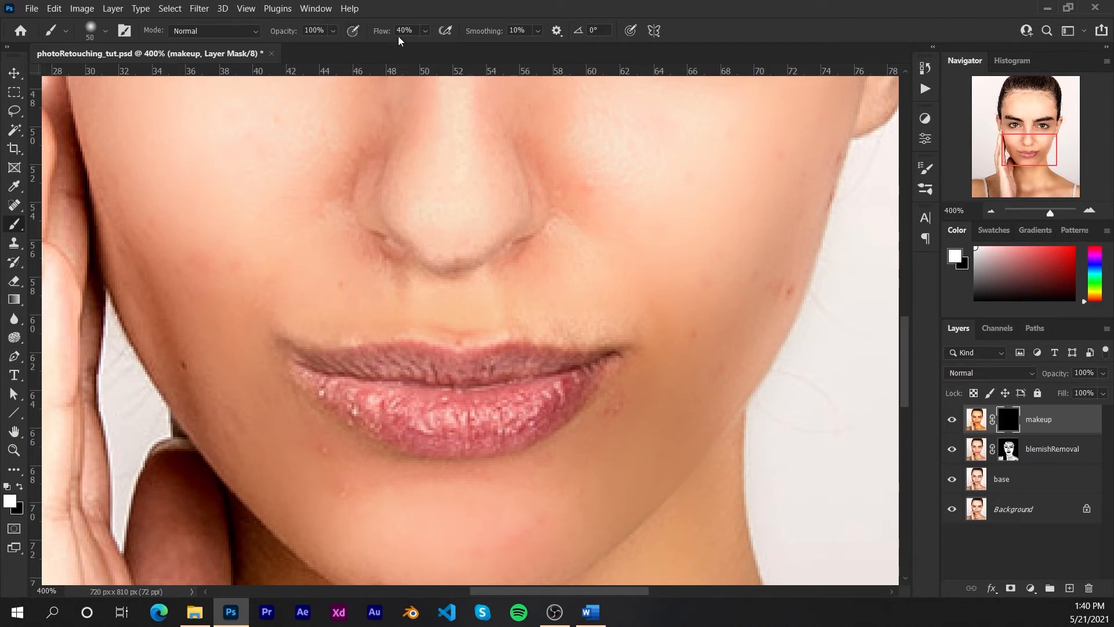
{"action": "key", "text": "bracketleft"}
{"action": "key", "text": "bracketleft"}
{"action": "key", "text": "bracketleft"}
{"action": "key", "text": "bracketleft"}
{"action": "key", "text": "bracketleft"}
{"action": "left_click", "coordinate": [1009, 374]}
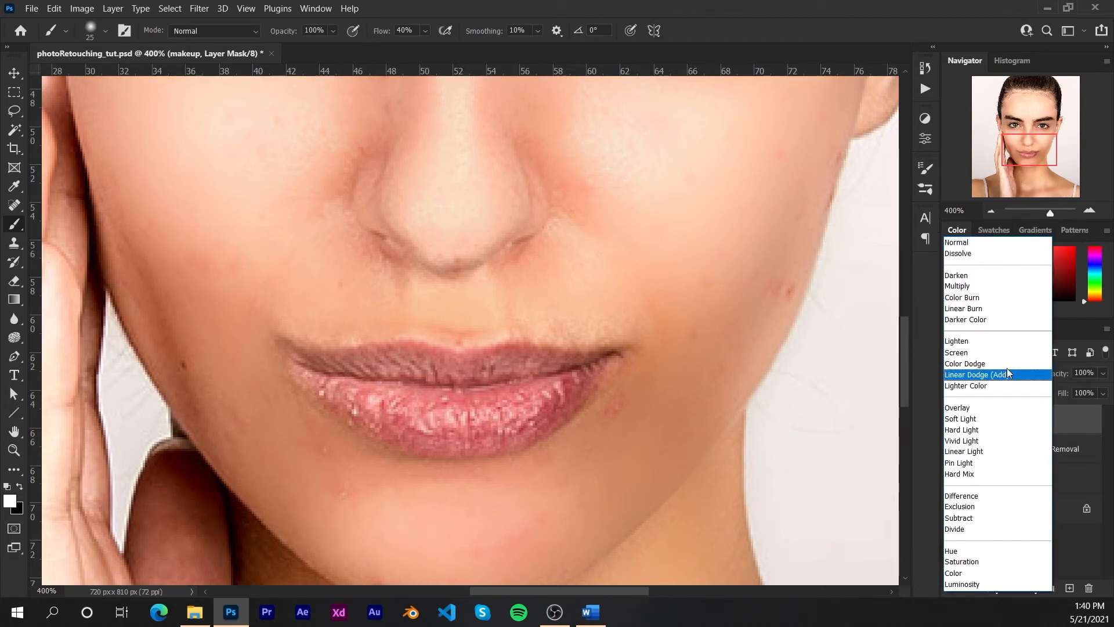
{"action": "left_click", "coordinate": [963, 286]}
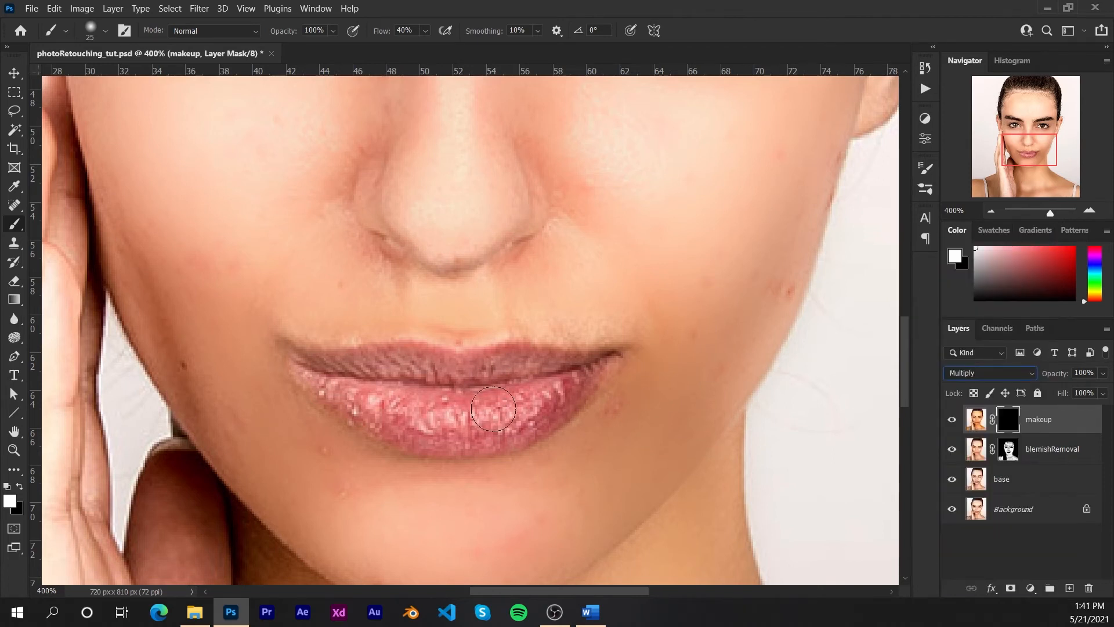
Paint white on the makeup mask over both lips, reducing the brush to size 15 for the finer areas
{"action": "mouse_move", "coordinate": [441, 409]}
{"action": "left_mouse_down"}
{"action": "mouse_move", "coordinate": [495, 397]}
{"action": "mouse_move", "coordinate": [435, 421]}
{"action": "mouse_move", "coordinate": [514, 420]}
{"action": "mouse_move", "coordinate": [491, 431]}
{"action": "mouse_move", "coordinate": [558, 391]}
{"action": "mouse_move", "coordinate": [506, 406]}
{"action": "mouse_move", "coordinate": [544, 380]}
{"action": "mouse_move", "coordinate": [504, 420]}
{"action": "mouse_move", "coordinate": [492, 380]}
{"action": "mouse_move", "coordinate": [514, 368]}
{"action": "mouse_move", "coordinate": [580, 375]}
{"action": "mouse_move", "coordinate": [567, 381]}
{"action": "mouse_move", "coordinate": [581, 373]}
{"action": "mouse_move", "coordinate": [442, 405]}
{"action": "mouse_move", "coordinate": [452, 418]}
{"action": "mouse_move", "coordinate": [398, 416]}
{"action": "mouse_move", "coordinate": [426, 418]}
{"action": "left_mouse_up"}
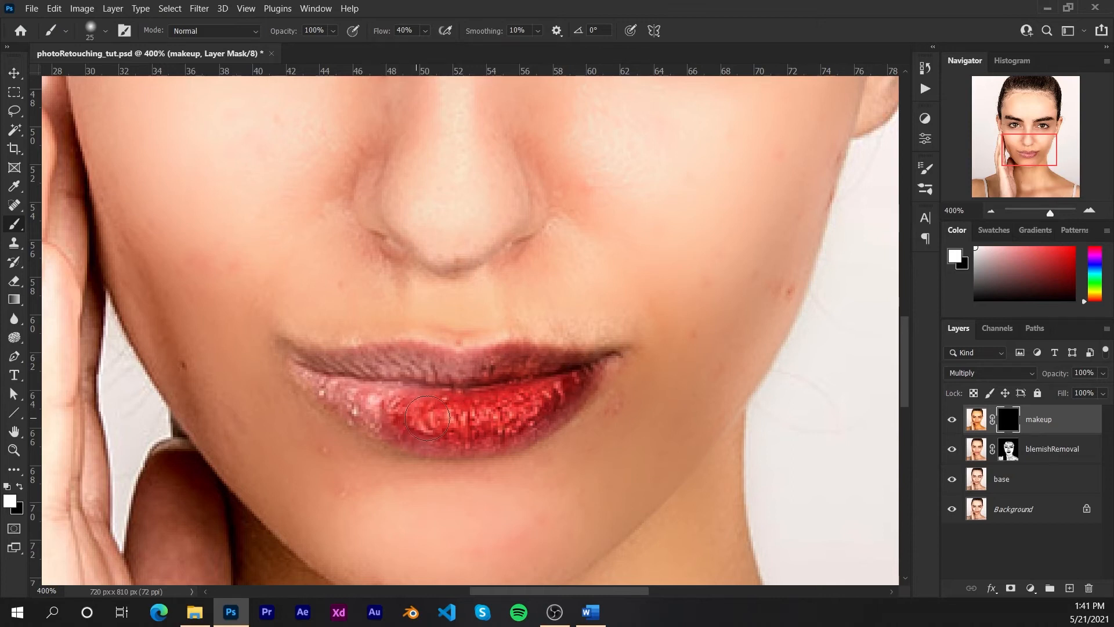
{"action": "key", "text": "bracketleft"}
{"action": "key", "text": "bracketleft"}
{"action": "key", "text": "bracketleft"}
{"action": "key", "text": "bracketright"}
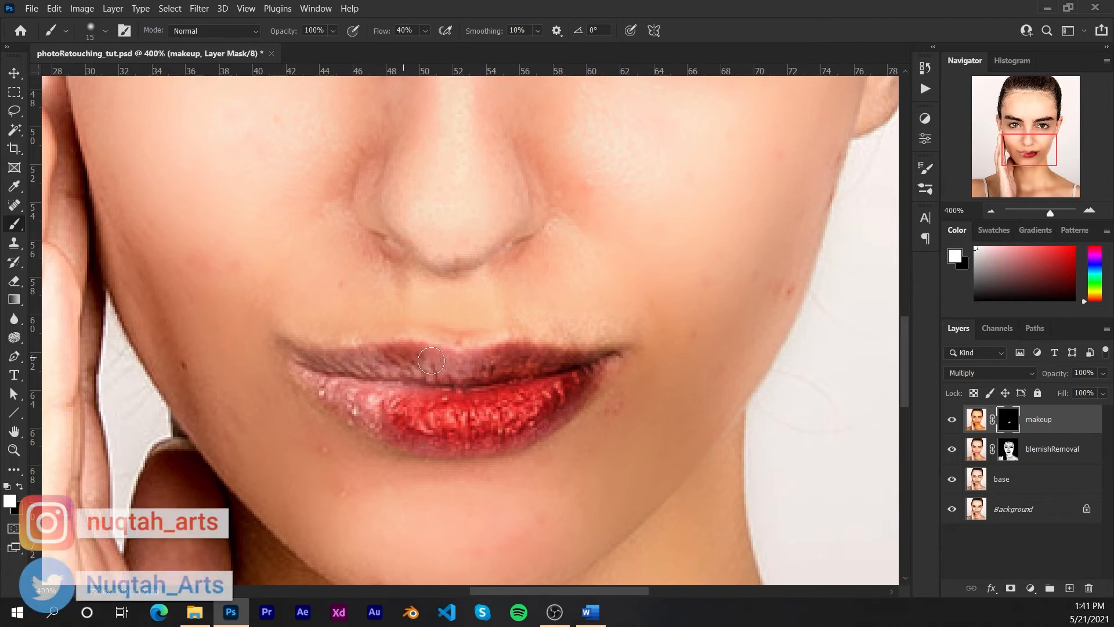
{"action": "mouse_move", "coordinate": [496, 357]}
{"action": "left_mouse_down"}
{"action": "mouse_move", "coordinate": [470, 375]}
{"action": "mouse_move", "coordinate": [368, 361]}
{"action": "mouse_move", "coordinate": [410, 383]}
{"action": "mouse_move", "coordinate": [369, 399]}
{"action": "mouse_move", "coordinate": [407, 419]}
{"action": "mouse_move", "coordinate": [380, 422]}
{"action": "left_mouse_up"}
{"action": "mouse_move", "coordinate": [332, 390]}
{"action": "left_mouse_down"}
{"action": "mouse_move", "coordinate": [301, 361]}
{"action": "mouse_move", "coordinate": [333, 373]}
{"action": "mouse_move", "coordinate": [398, 359]}
{"action": "mouse_move", "coordinate": [368, 377]}
{"action": "mouse_move", "coordinate": [441, 394]}
{"action": "mouse_move", "coordinate": [431, 412]}
{"action": "mouse_move", "coordinate": [441, 426]}
{"action": "mouse_move", "coordinate": [414, 427]}
{"action": "mouse_move", "coordinate": [476, 437]}
{"action": "left_mouse_up"}
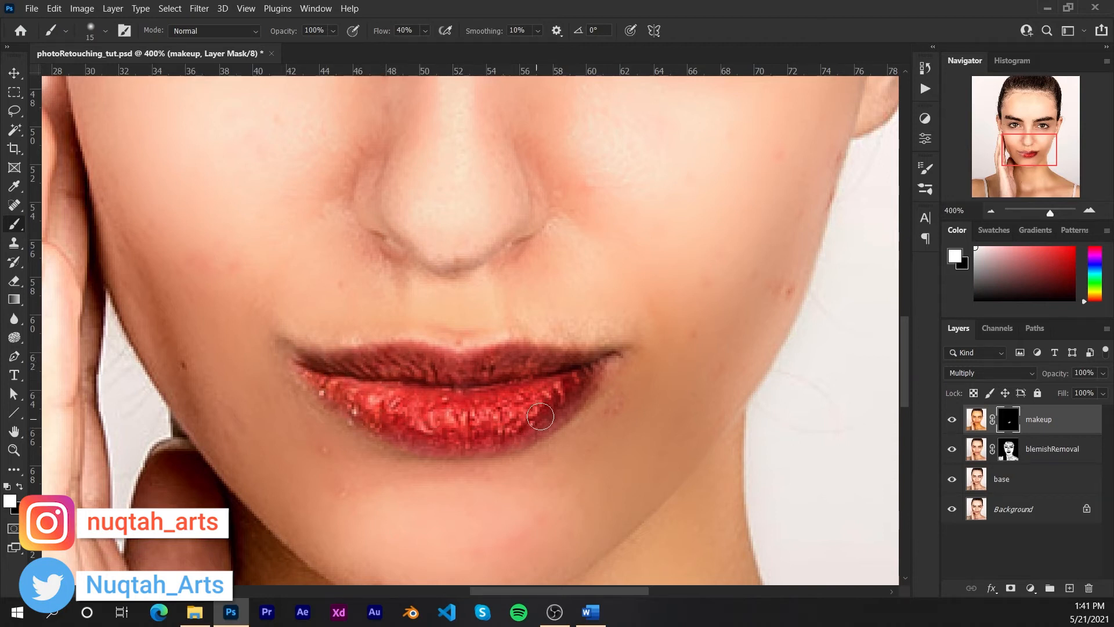
{"action": "mouse_move", "coordinate": [389, 383]}
{"action": "left_mouse_down"}
{"action": "mouse_move", "coordinate": [328, 367]}
{"action": "mouse_move", "coordinate": [336, 392]}
{"action": "mouse_move", "coordinate": [470, 399]}
{"action": "left_mouse_up"}
Compare the whole portrait with and without the lip colour by toggling the makeup layer's visibility
{"action": "key", "text": "ctrl+0"}
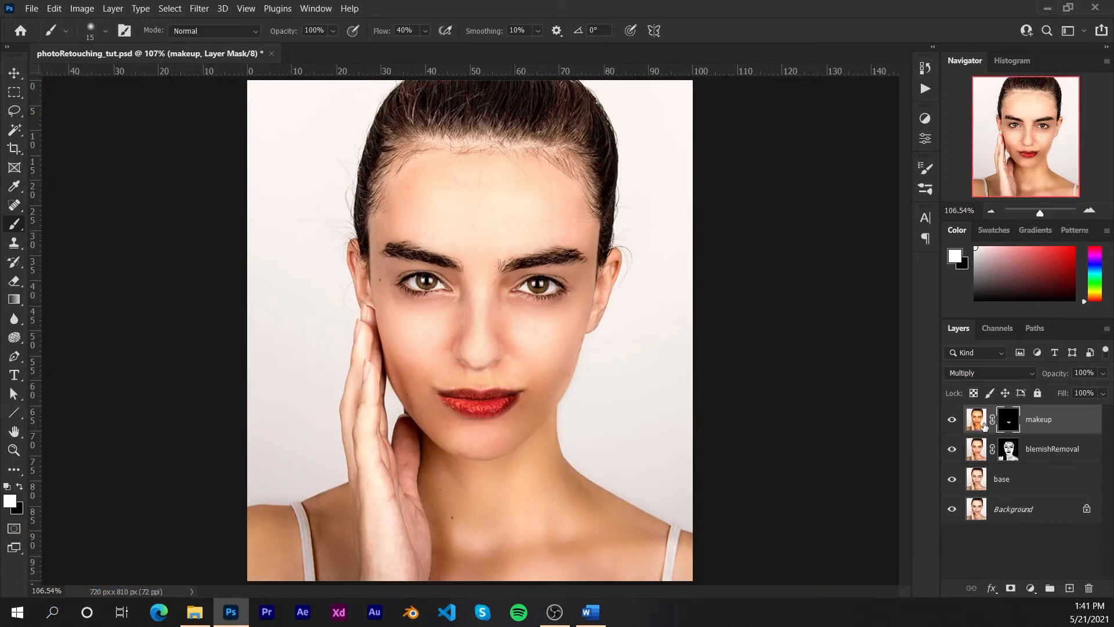
{"action": "left_click", "coordinate": [952, 419]}
{"action": "left_click", "coordinate": [952, 419]}
Enlarge the brush to size 35 and set its flow to 20% for painting the cheeks
{"action": "scroll", "coordinate": [531, 410], "scroll_direction": "up", "scroll_amount": 3, "text": "alt"}
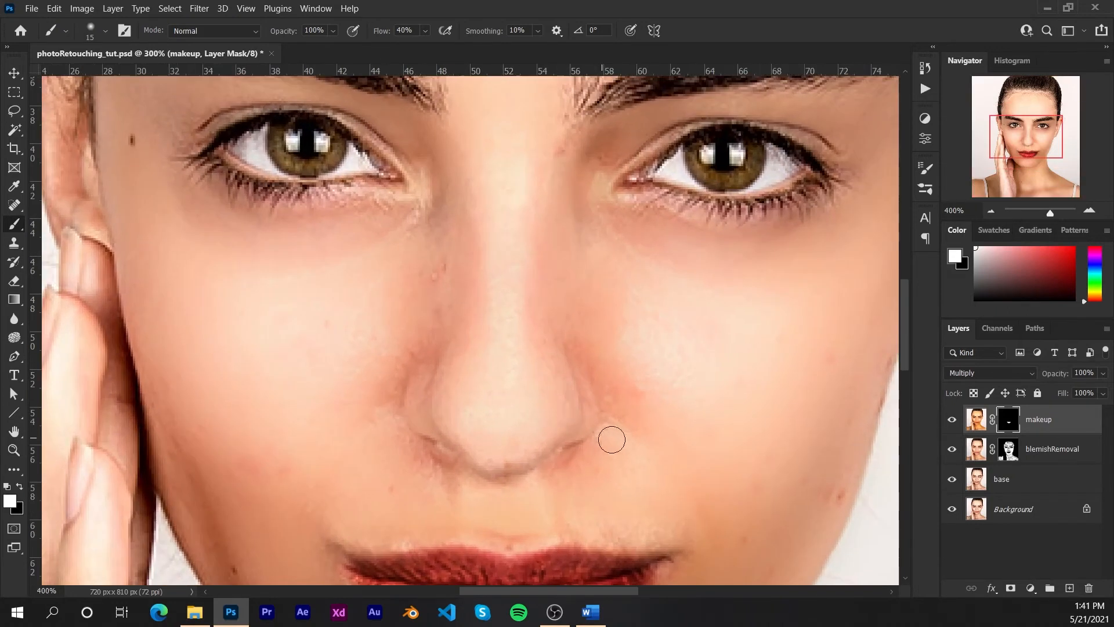
{"action": "left_click_drag", "start_coordinate": [627, 465], "coordinate": [418, 363]}
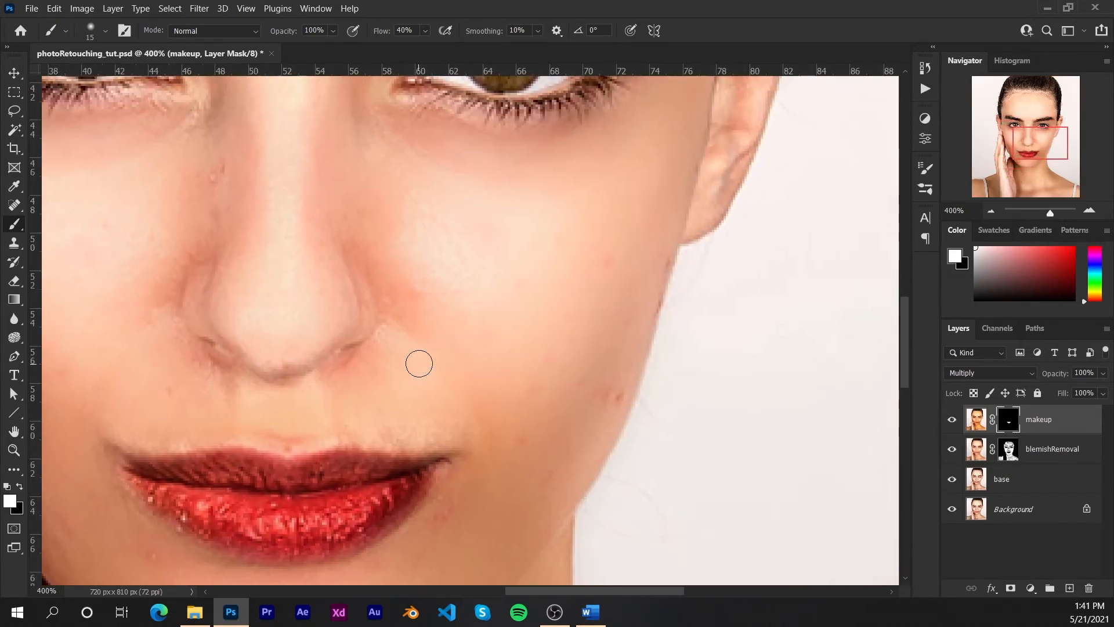
{"action": "key", "text": "bracketright"}
{"action": "key", "text": "bracketright"}
{"action": "key", "text": "bracketright"}
{"action": "key", "text": "bracketright"}
{"action": "left_click", "coordinate": [425, 30]}
{"action": "left_click_drag", "start_coordinate": [431, 50], "coordinate": [432, 50]}
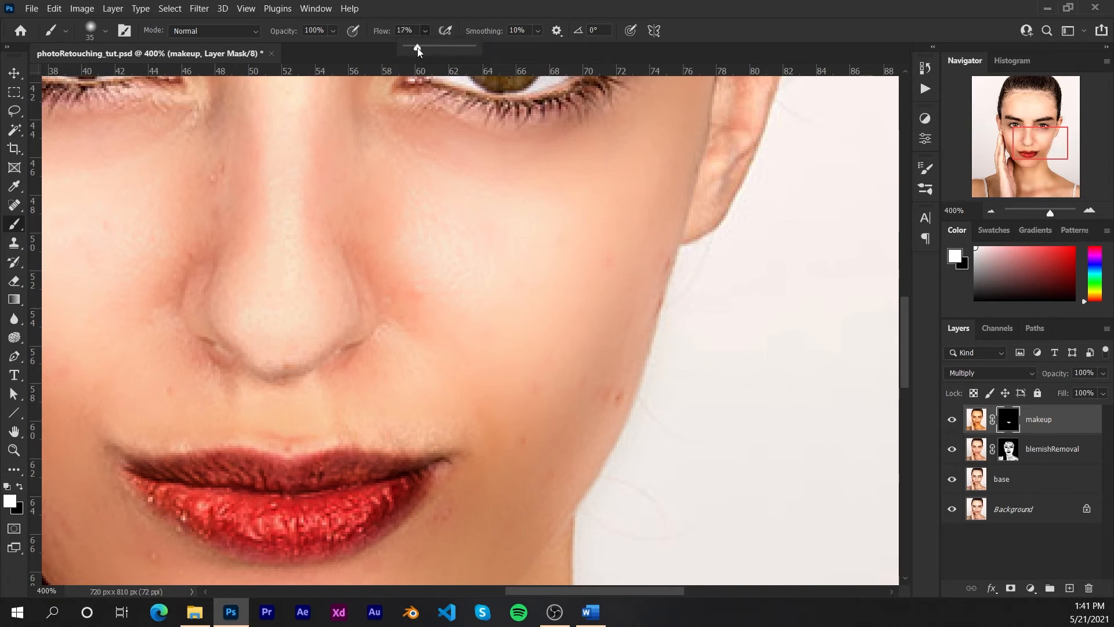
{"action": "left_click_drag", "start_coordinate": [418, 50], "coordinate": [419, 50]}
{"action": "left_click", "coordinate": [421, 29]}
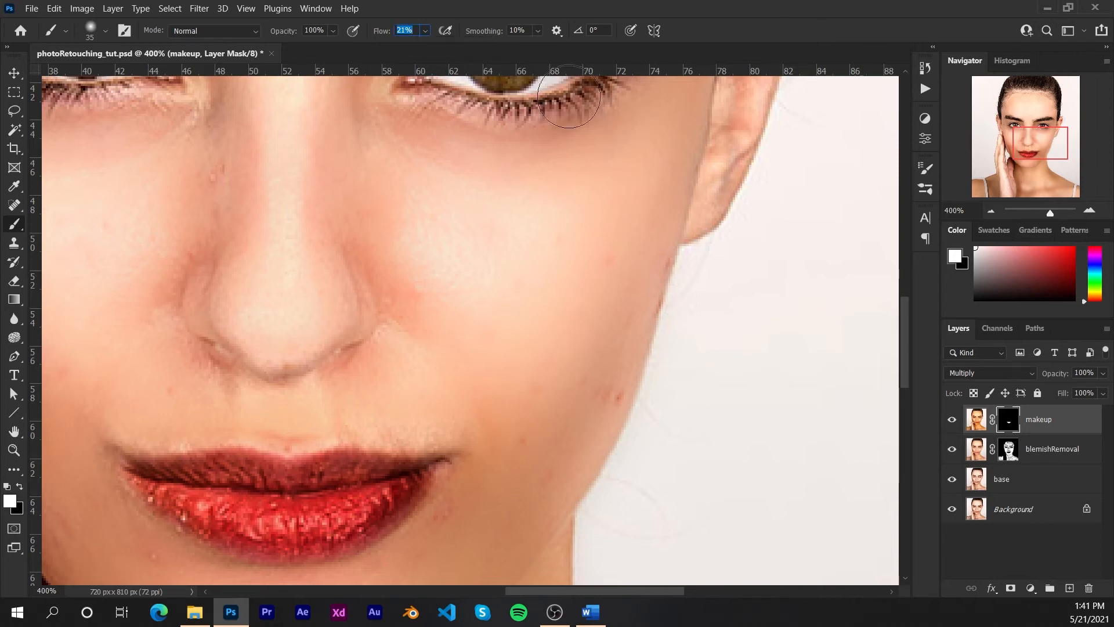
{"action": "type", "text": "20"}
{"action": "key", "text": "Return"}
Set the brush opacity to 50% and enlarge the brush to size 70
{"action": "left_click", "coordinate": [333, 30]}
{"action": "left_click", "coordinate": [475, 10]}
{"action": "key", "text": "]"}
{"action": "key", "text": "]"}
{"action": "key", "text": "]"}
{"action": "key", "text": "]"}
{"action": "key", "text": "]"}
Try painting white on the mask over the cheek beside the mouth corner, and paint it back with black
{"action": "key", "text": "ctrl+minus"}
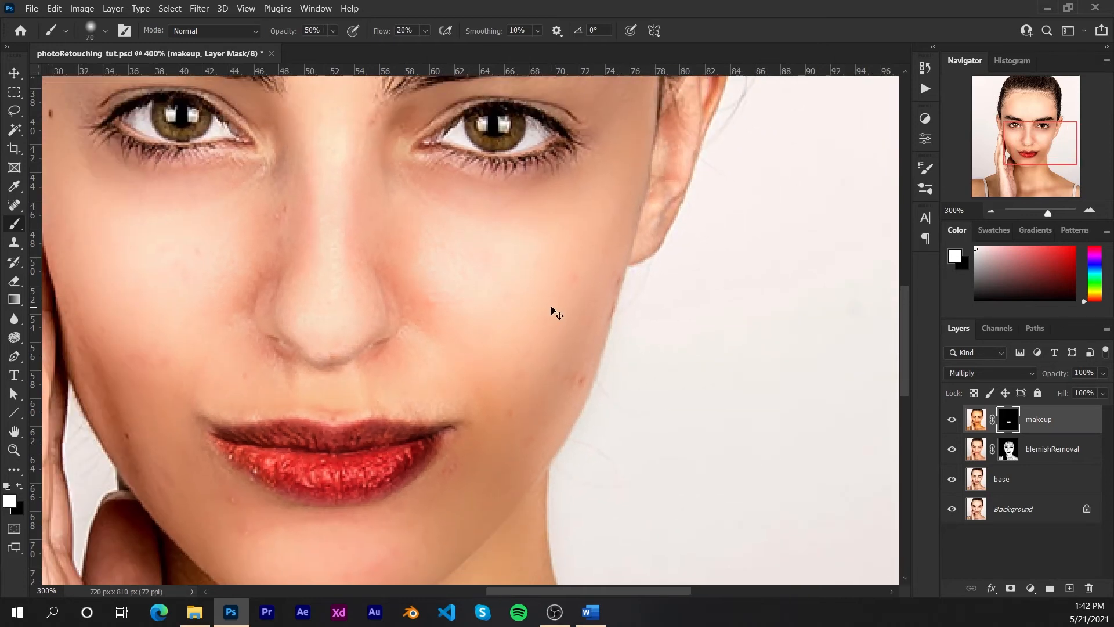
{"action": "key", "text": "ctrl+minus"}
{"action": "mouse_move", "coordinate": [552, 266]}
{"action": "left_mouse_down"}
{"action": "mouse_move", "coordinate": [524, 358]}
{"action": "mouse_move", "coordinate": [484, 422]}
{"action": "mouse_move", "coordinate": [541, 322]}
{"action": "mouse_move", "coordinate": [552, 261]}
{"action": "mouse_move", "coordinate": [477, 446]}
{"action": "mouse_move", "coordinate": [492, 401]}
{"action": "left_mouse_up"}
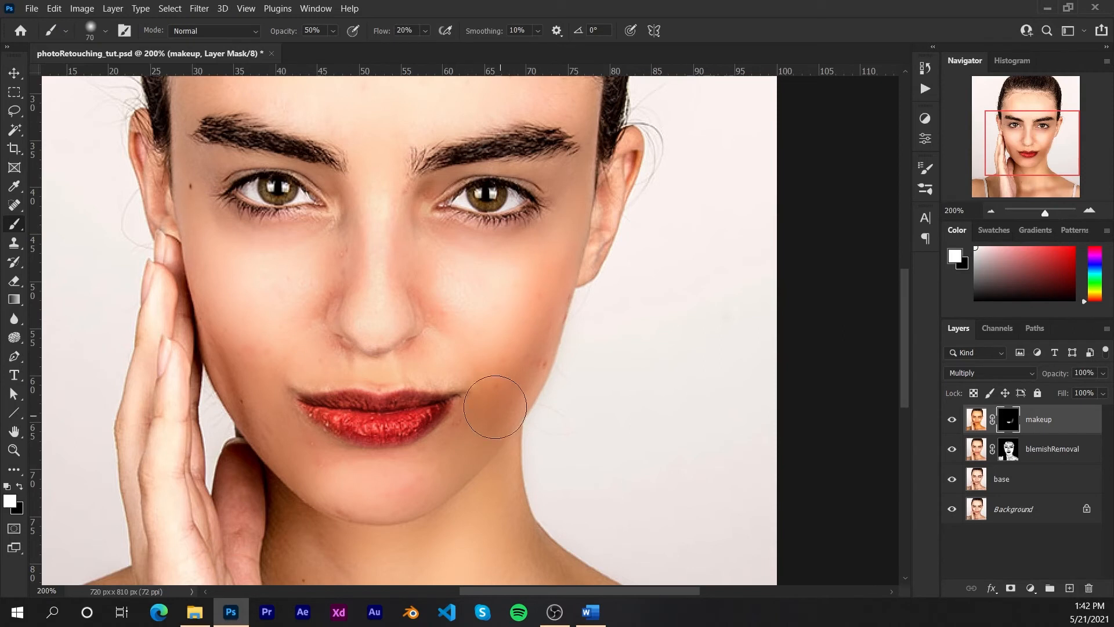
{"action": "key", "text": "x"}
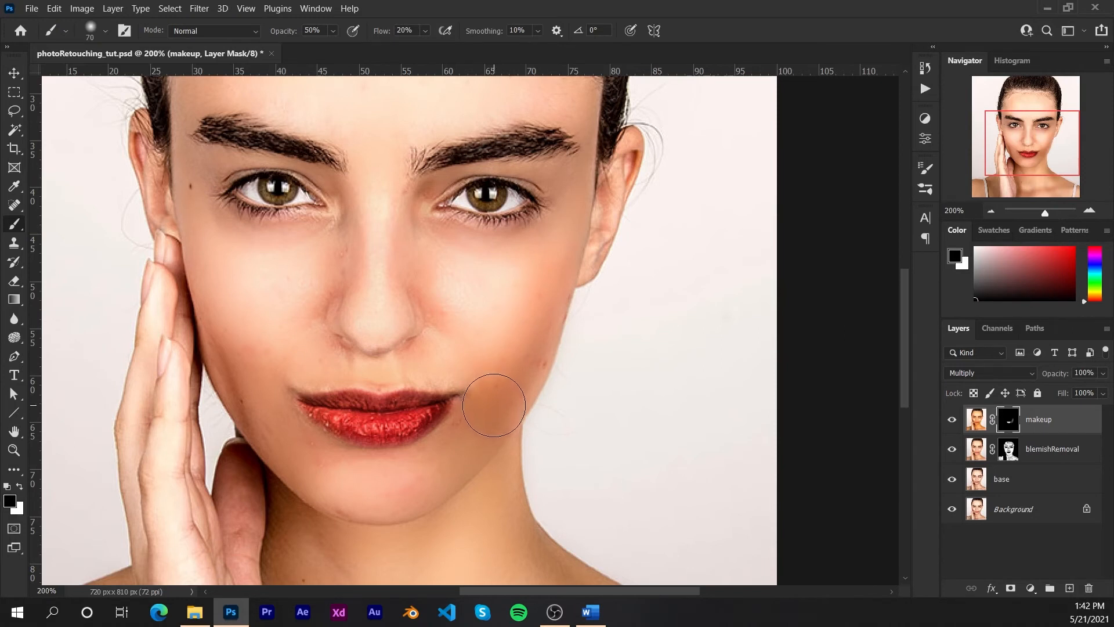
{"action": "mouse_move", "coordinate": [496, 410]}
{"action": "left_mouse_down"}
{"action": "mouse_move", "coordinate": [505, 384]}
{"action": "mouse_move", "coordinate": [492, 430]}
{"action": "mouse_move", "coordinate": [494, 364]}
{"action": "mouse_move", "coordinate": [526, 382]}
{"action": "mouse_move", "coordinate": [502, 374]}
{"action": "mouse_move", "coordinate": [498, 426]}
{"action": "mouse_move", "coordinate": [496, 368]}
{"action": "left_mouse_up"}
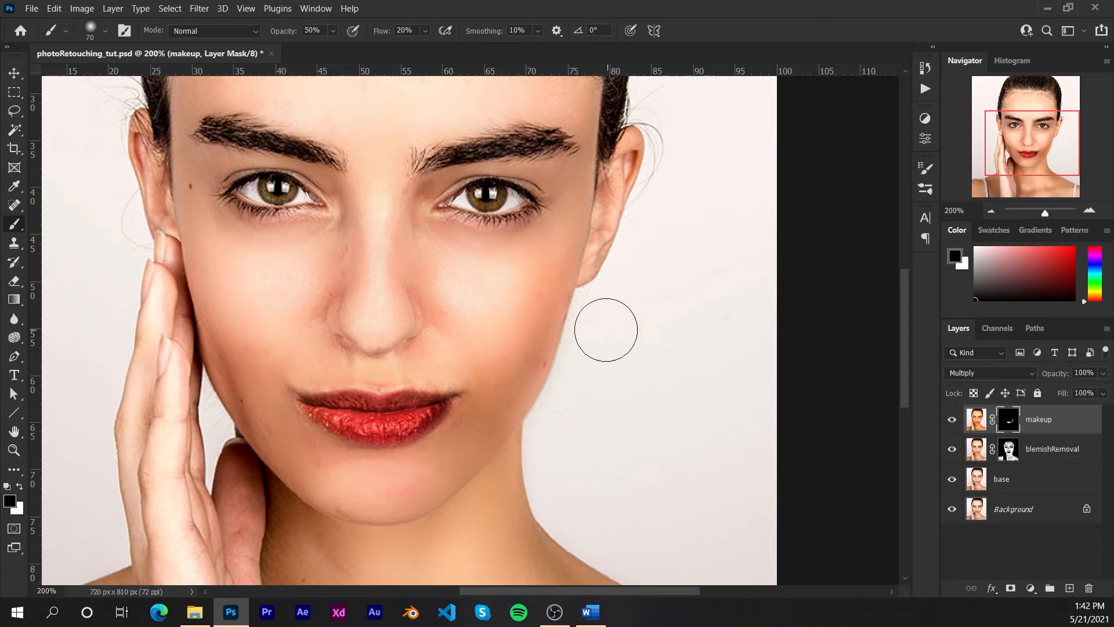
Try painting white on the mask over the cheekbone below the ear, and erase that colour with black
{"action": "key", "text": "x"}
{"action": "mouse_move", "coordinate": [538, 283]}
{"action": "left_mouse_down"}
{"action": "mouse_move", "coordinate": [547, 274]}
{"action": "mouse_move", "coordinate": [530, 311]}
{"action": "mouse_move", "coordinate": [559, 242]}
{"action": "mouse_move", "coordinate": [550, 284]}
{"action": "mouse_move", "coordinate": [635, 298]}
{"action": "left_mouse_up"}
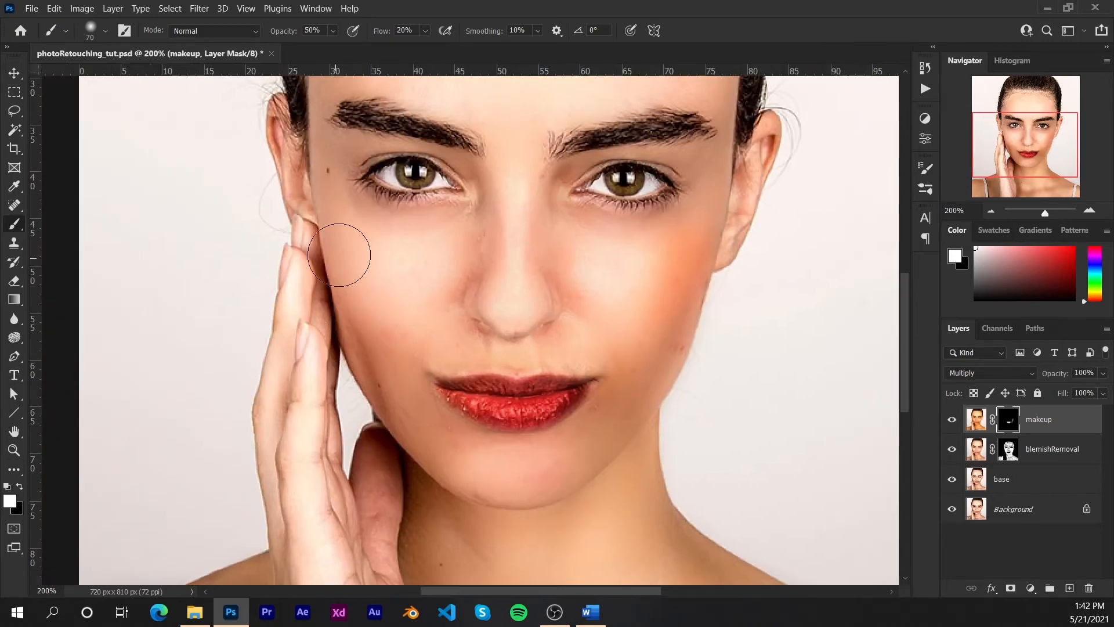
{"action": "mouse_move", "coordinate": [696, 272]}
{"action": "left_mouse_down"}
{"action": "mouse_move", "coordinate": [677, 279]}
{"action": "mouse_move", "coordinate": [677, 308]}
{"action": "mouse_move", "coordinate": [694, 298]}
{"action": "mouse_move", "coordinate": [672, 298]}
{"action": "mouse_move", "coordinate": [684, 261]}
{"action": "mouse_move", "coordinate": [683, 286]}
{"action": "left_mouse_up"}
{"action": "key", "text": "x"}
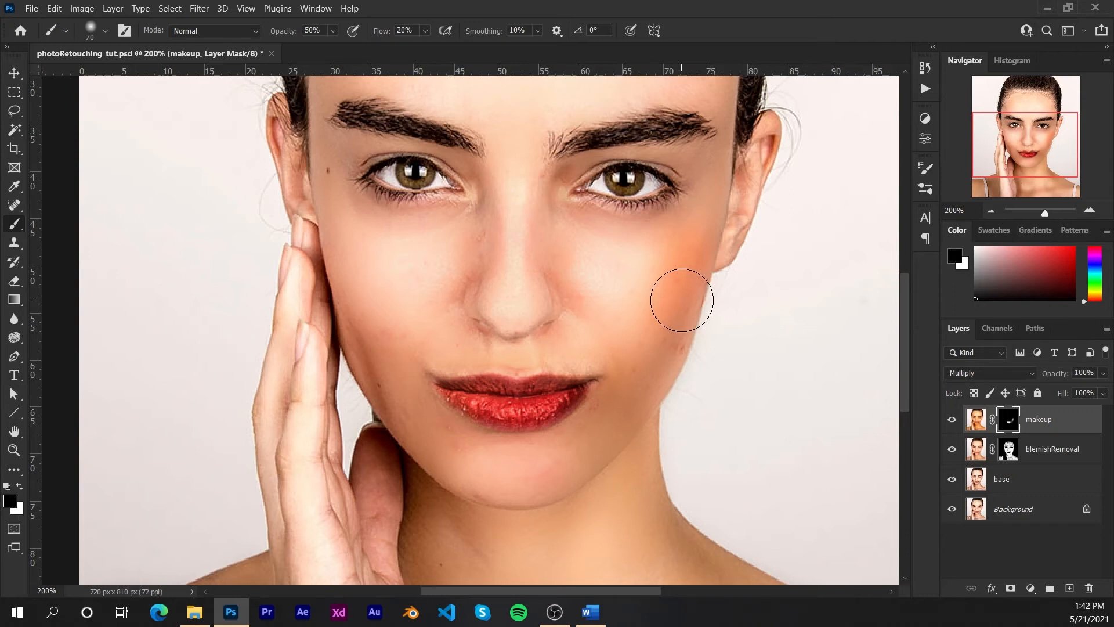
{"action": "mouse_move", "coordinate": [676, 298]}
{"action": "left_mouse_down"}
{"action": "mouse_move", "coordinate": [692, 225]}
{"action": "mouse_move", "coordinate": [660, 356]}
{"action": "mouse_move", "coordinate": [669, 267]}
{"action": "mouse_move", "coordinate": [719, 202]}
{"action": "mouse_move", "coordinate": [706, 186]}
{"action": "mouse_move", "coordinate": [671, 275]}
{"action": "mouse_move", "coordinate": [635, 322]}
{"action": "mouse_move", "coordinate": [657, 364]}
{"action": "mouse_move", "coordinate": [656, 419]}
{"action": "mouse_move", "coordinate": [643, 424]}
{"action": "mouse_move", "coordinate": [695, 259]}
{"action": "mouse_move", "coordinate": [716, 234]}
{"action": "mouse_move", "coordinate": [716, 281]}
{"action": "left_mouse_up"}
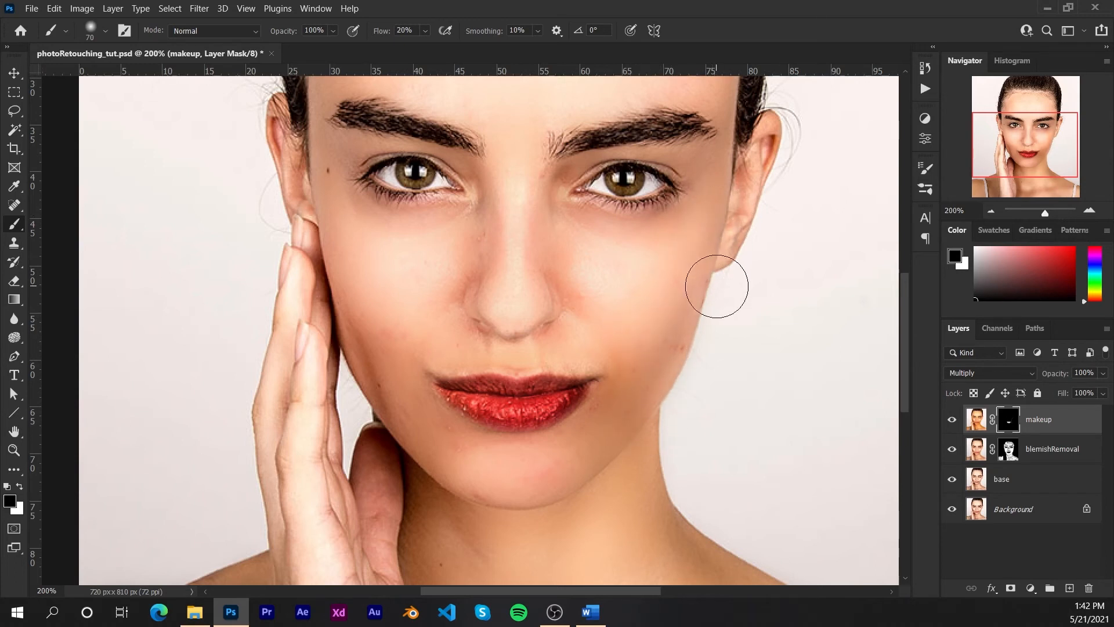
Paint white on the makeup mask over both cheeks at 30% brush opacity, and along the nose with a size 40 brush at 15% opacity
{"action": "key", "text": "x"}
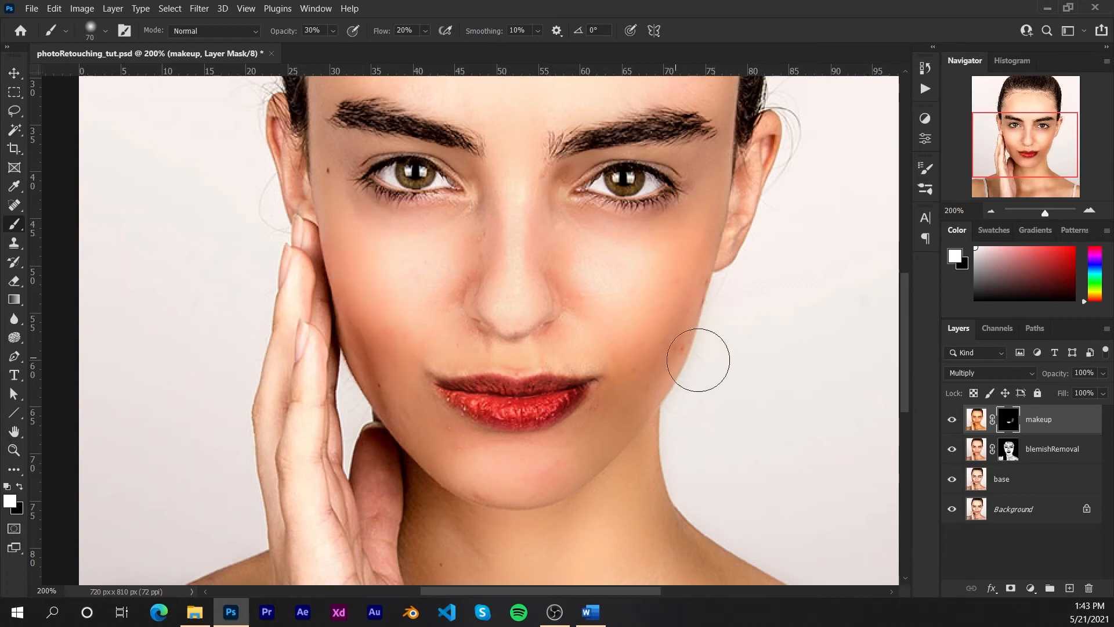
{"action": "key", "text": "bracketleft"}
{"action": "key", "text": "bracketleft"}
{"action": "key", "text": "bracketleft"}
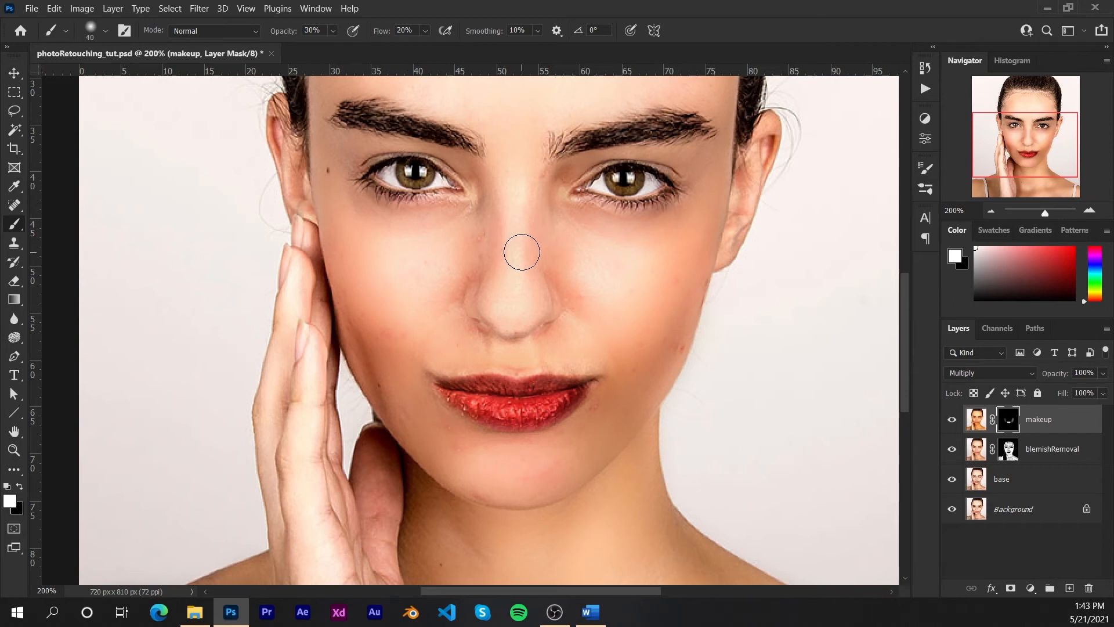
{"action": "key", "text": "1"}
{"action": "key", "text": "5"}
{"action": "left_click_drag", "start_coordinate": [534, 179], "coordinate": [519, 349]}
Enlarge the brush, paint white on the makeup mask across the forehead, and switch to the Move tool
{"action": "key", "text": "bracketright"}
{"action": "key", "text": "bracketright"}
{"action": "key", "text": "bracketright"}
{"action": "key", "text": "bracketright"}
{"action": "key", "text": "bracketright"}
{"action": "key", "text": "bracketright"}
{"action": "mouse_move", "coordinate": [410, 249]}
{"action": "left_mouse_down"}
{"action": "mouse_move", "coordinate": [393, 259]}
{"action": "mouse_move", "coordinate": [398, 231]}
{"action": "mouse_move", "coordinate": [430, 199]}
{"action": "mouse_move", "coordinate": [410, 248]}
{"action": "mouse_move", "coordinate": [418, 214]}
{"action": "mouse_move", "coordinate": [591, 224]}
{"action": "mouse_move", "coordinate": [665, 279]}
{"action": "mouse_move", "coordinate": [621, 193]}
{"action": "mouse_move", "coordinate": [661, 279]}
{"action": "mouse_move", "coordinate": [503, 214]}
{"action": "mouse_move", "coordinate": [585, 179]}
{"action": "mouse_move", "coordinate": [485, 179]}
{"action": "mouse_move", "coordinate": [688, 224]}
{"action": "left_mouse_up"}
{"action": "key", "text": "v"}
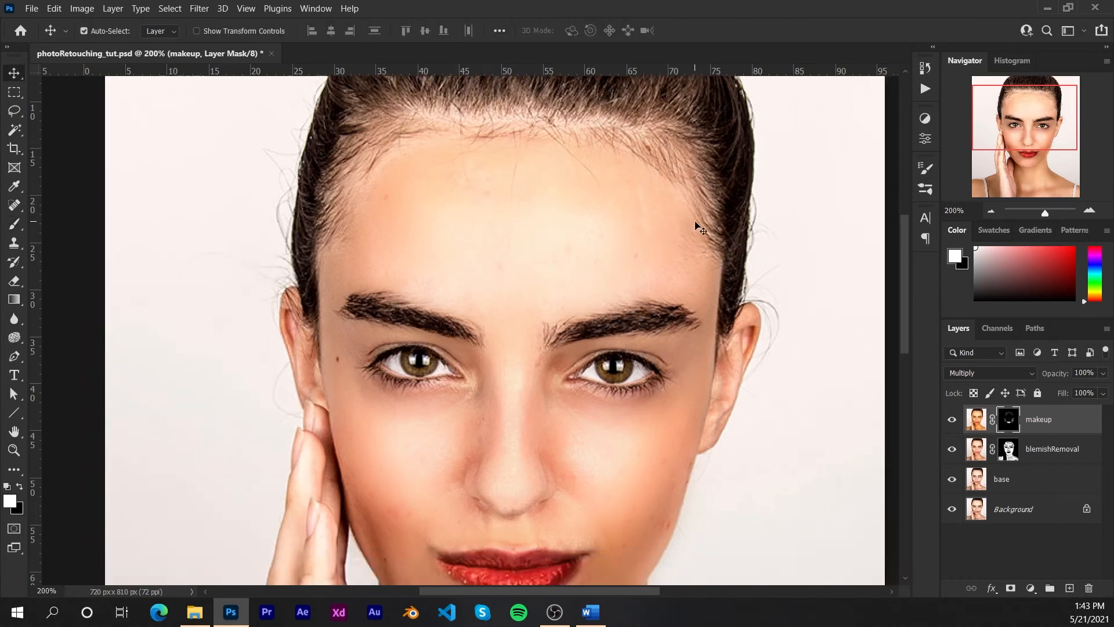
Compare the whole portrait with and without makeup by repeatedly toggling the makeup layer, and deselect all layers
{"action": "key", "text": "ctrl+0"}
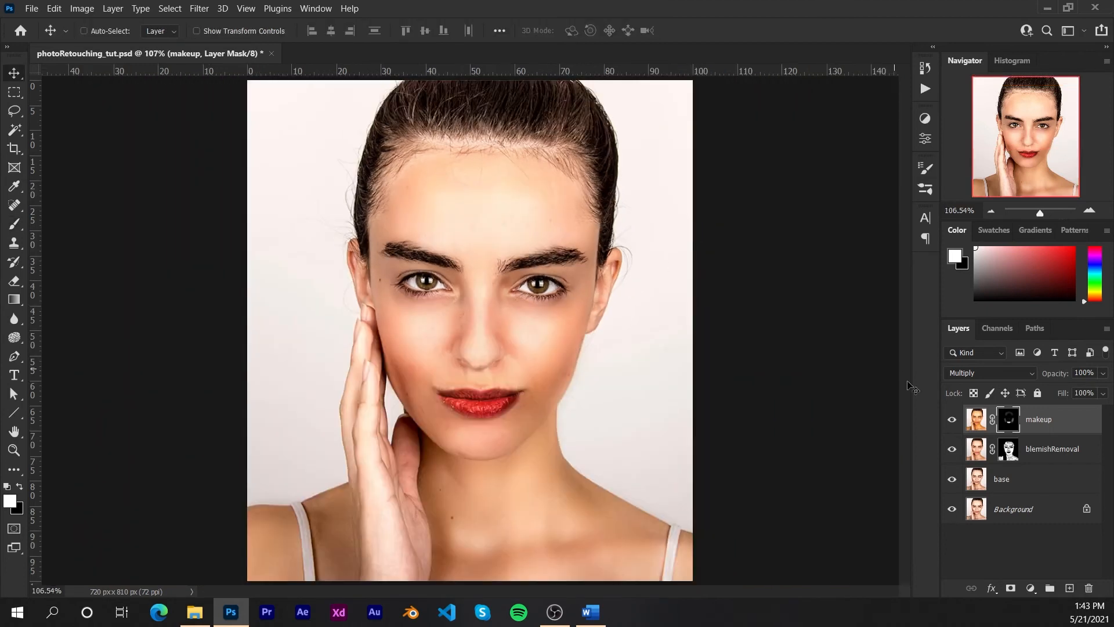
{"action": "left_click", "coordinate": [953, 420]}
{"action": "left_click", "coordinate": [952, 419]}
{"action": "left_click", "coordinate": [953, 419]}
{"action": "left_click", "coordinate": [953, 420]}
{"action": "left_click", "coordinate": [952, 420]}
{"action": "left_click", "coordinate": [953, 420]}
{"action": "left_click", "coordinate": [976, 558]}
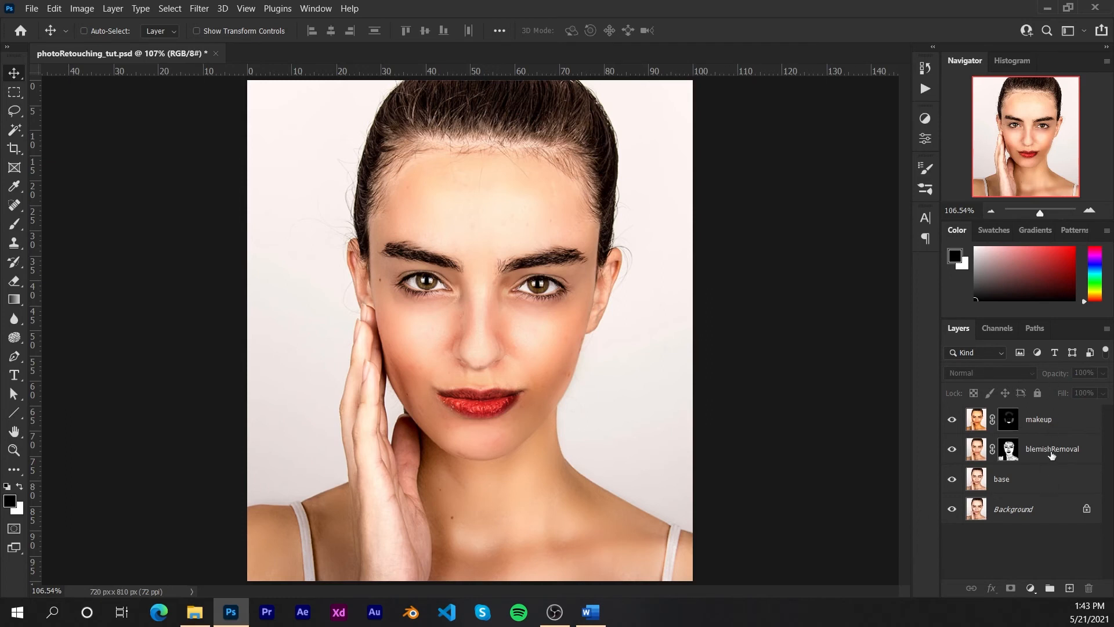
Compare the retouched portrait with the original by isolating the Background layer and restoring the others, and select the makeup layer
{"action": "left_click", "coordinate": [954, 509], "text": "alt"}
{"action": "left_click", "coordinate": [956, 510], "text": "alt"}
{"action": "left_click", "coordinate": [1062, 419]}
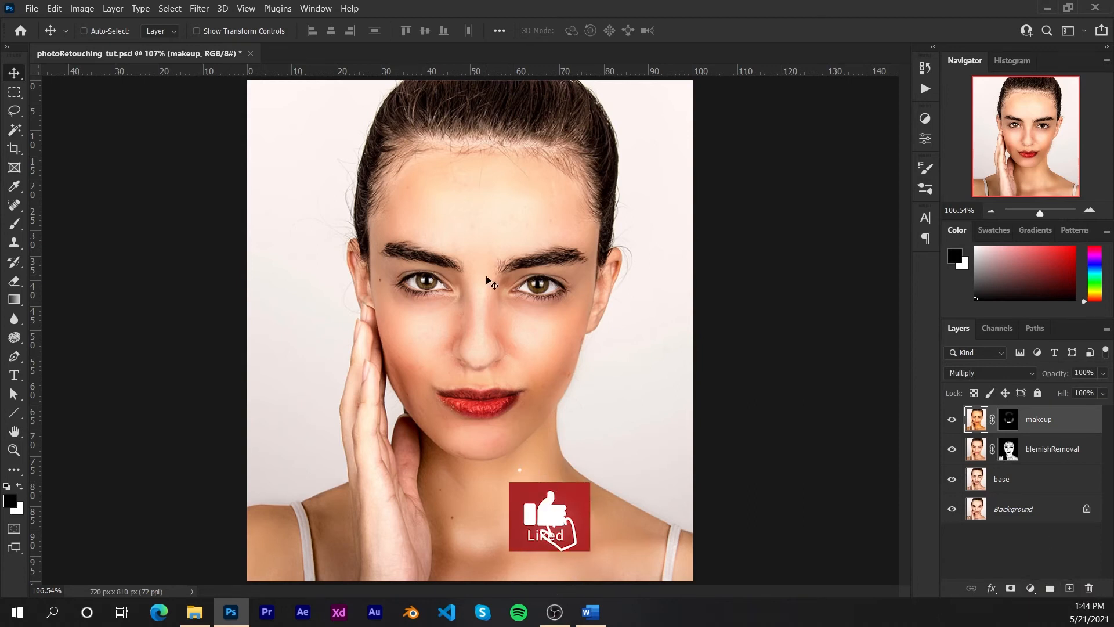
Create a new layer above the makeup layer and name it "eyes"
{"action": "key", "text": "ctrl+plus"}
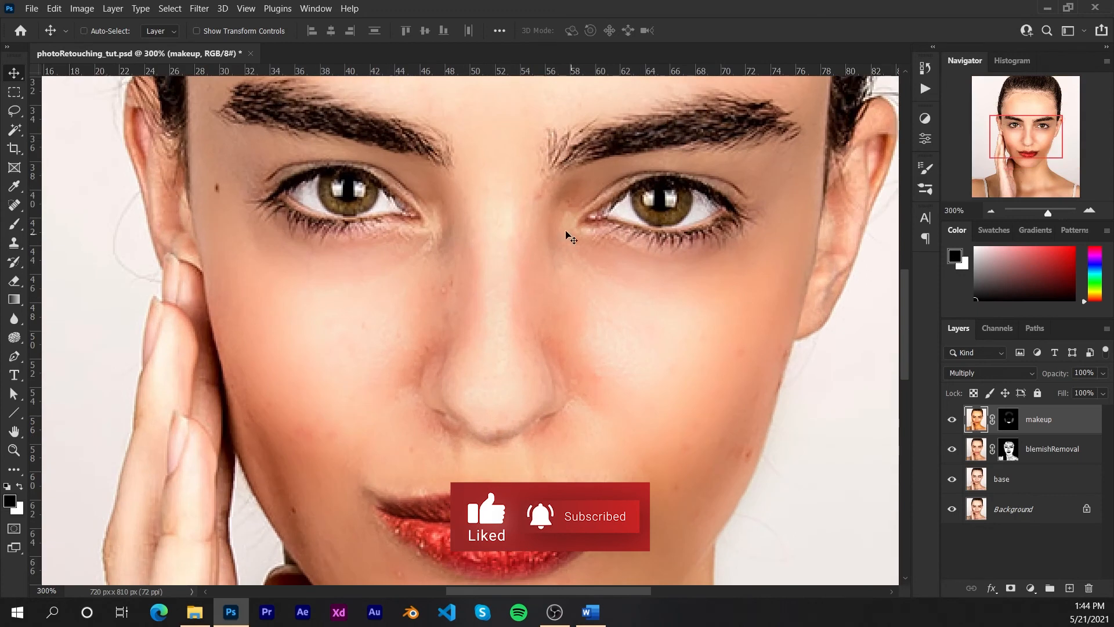
{"action": "key", "text": "ctrl+plus"}
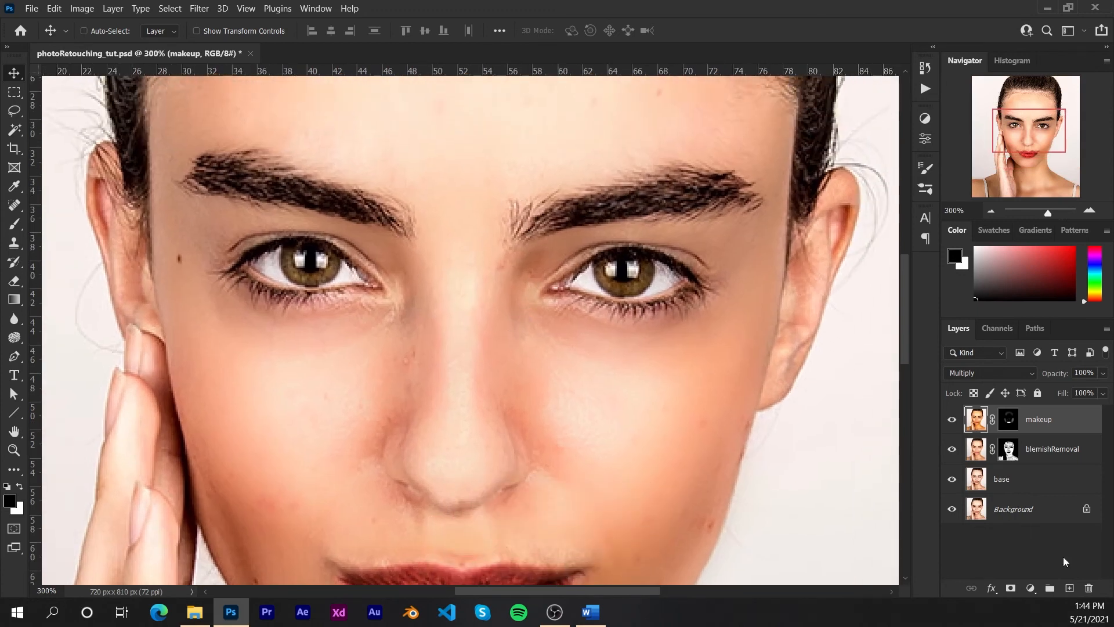
{"action": "left_click", "coordinate": [1069, 587]}
{"action": "double_click", "coordinate": [1004, 419]}
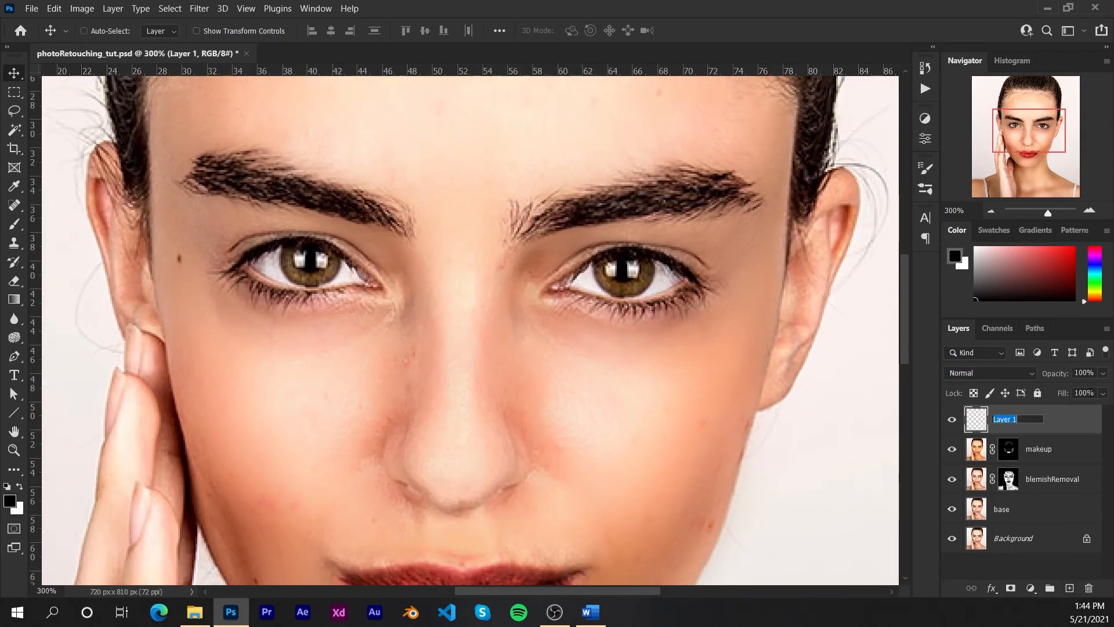
{"action": "type", "text": "eyes"}
{"action": "key", "text": "Return"}
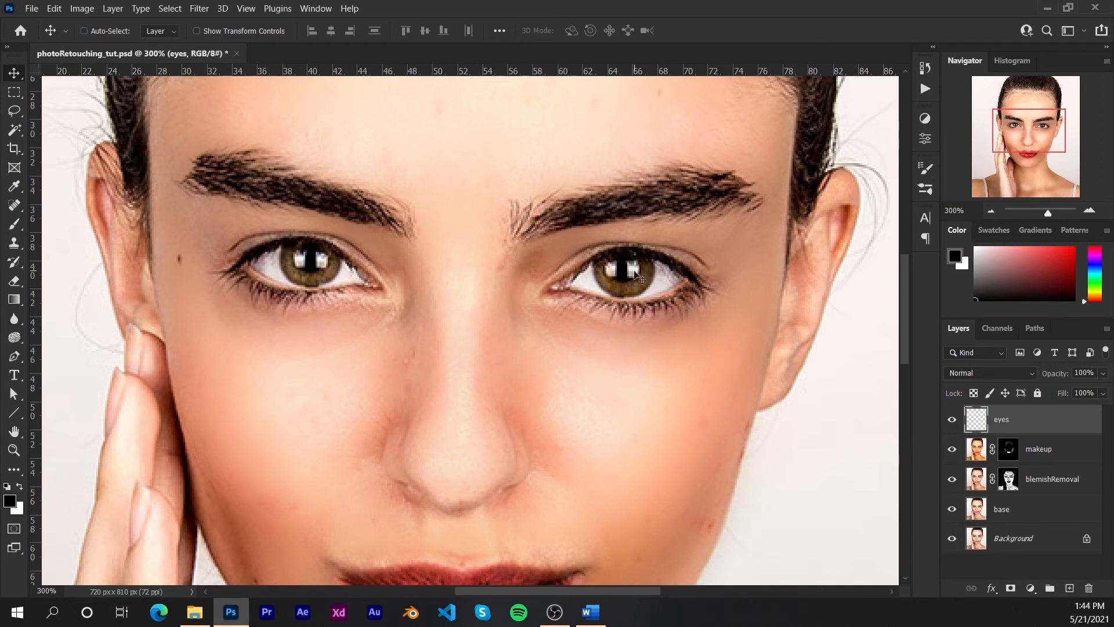
Set up a white brush with 100% hardness for painting on the eyes layer
{"action": "key", "text": "b"}
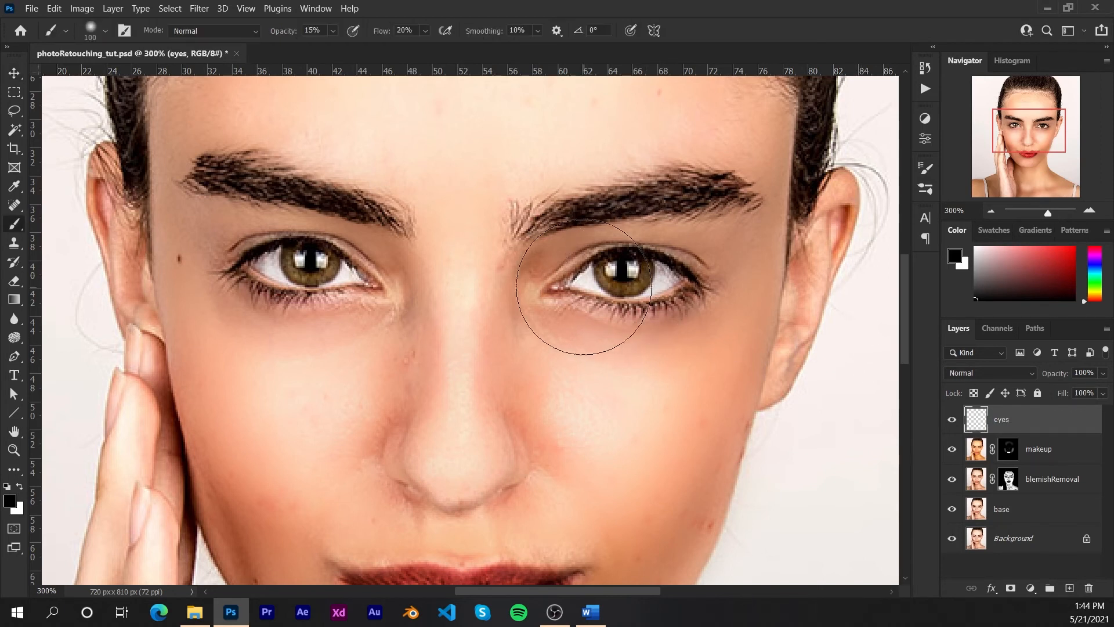
{"action": "key", "text": "x"}
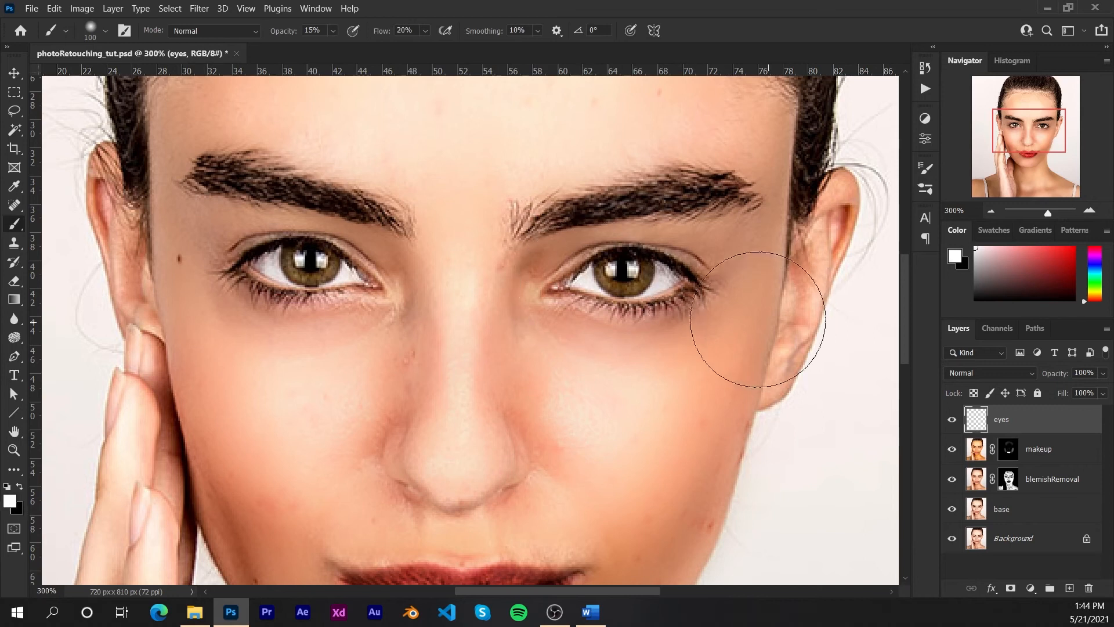
{"action": "right_click", "coordinate": [585, 269]}
{"action": "left_click_drag", "start_coordinate": [692, 335], "coordinate": [770, 331]}
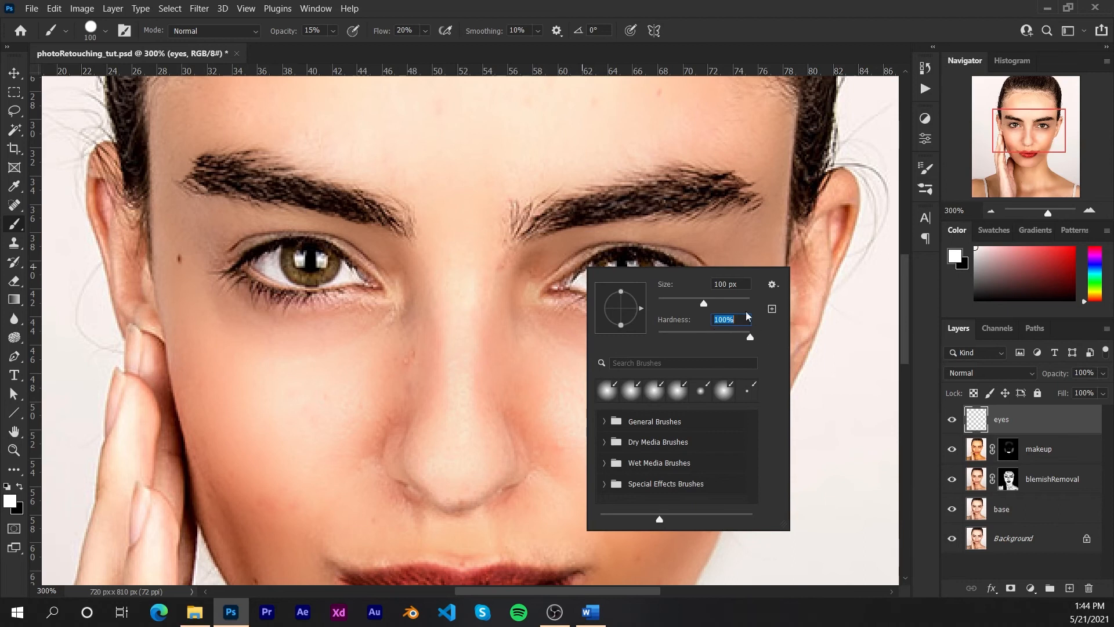
{"action": "key", "text": "Return"}
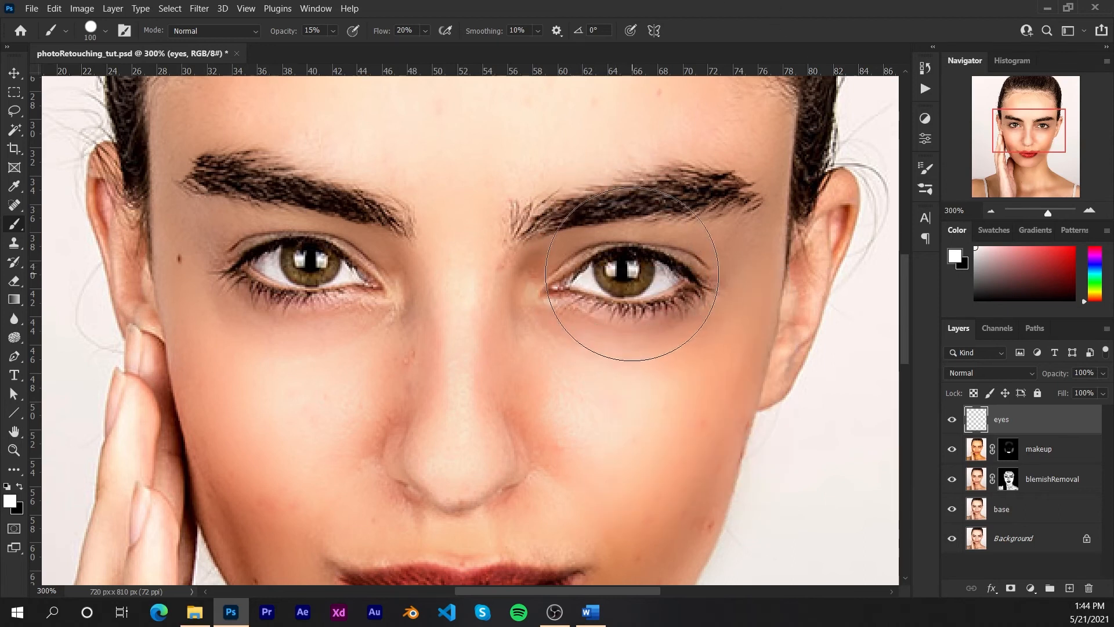
Cover each iris with one white dab on the eyes layer, using a size 35 brush at 100% opacity and 100% flow
{"action": "key", "text": "bracketleft"}
{"action": "key", "text": "bracketleft"}
{"action": "key", "text": "bracketleft"}
{"action": "key", "text": "bracketleft"}
{"action": "key", "text": "bracketleft"}
{"action": "key", "text": "bracketleft"}
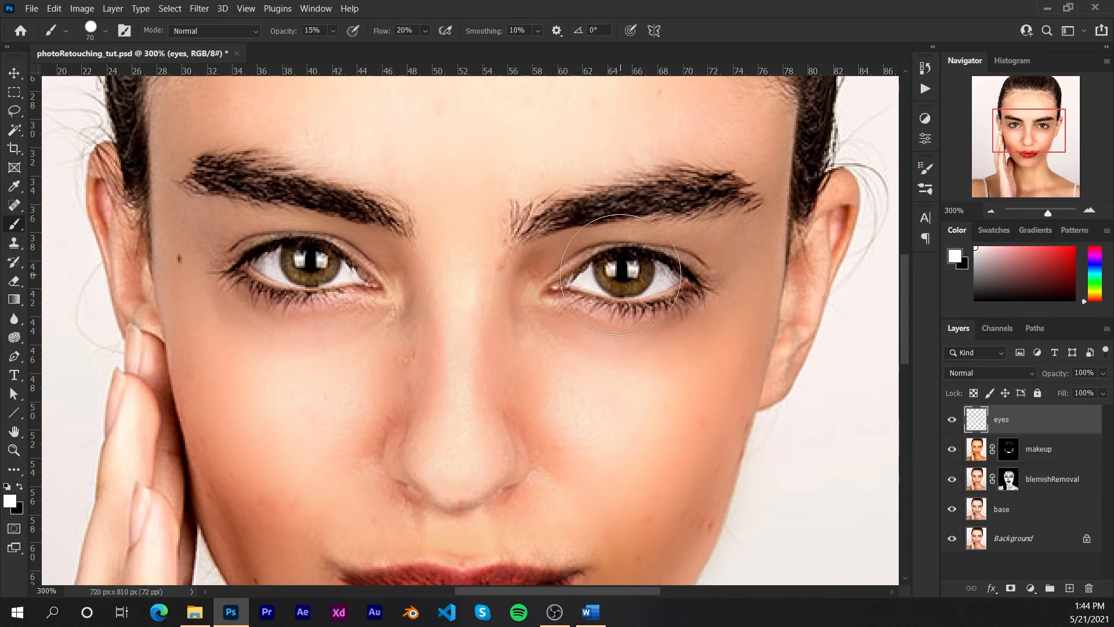
{"action": "key", "text": "bracketleft"}
{"action": "key", "text": "bracketleft"}
{"action": "left_click", "coordinate": [425, 31]}
{"action": "left_click", "coordinate": [868, 9]}
{"action": "left_click", "coordinate": [624, 267]}
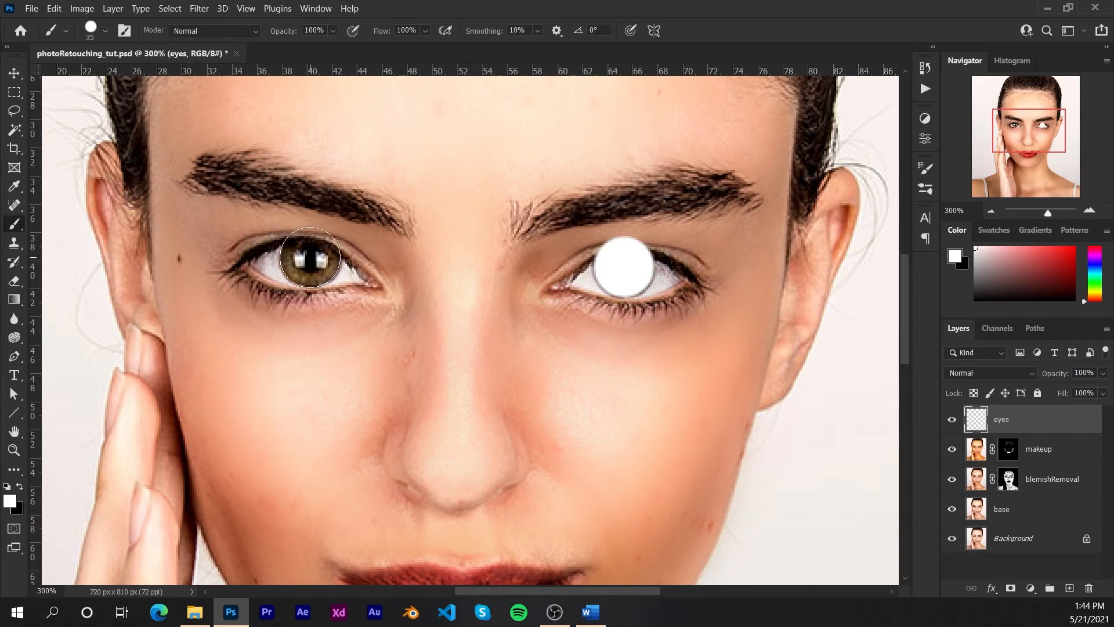
{"action": "left_click", "coordinate": [310, 258]}
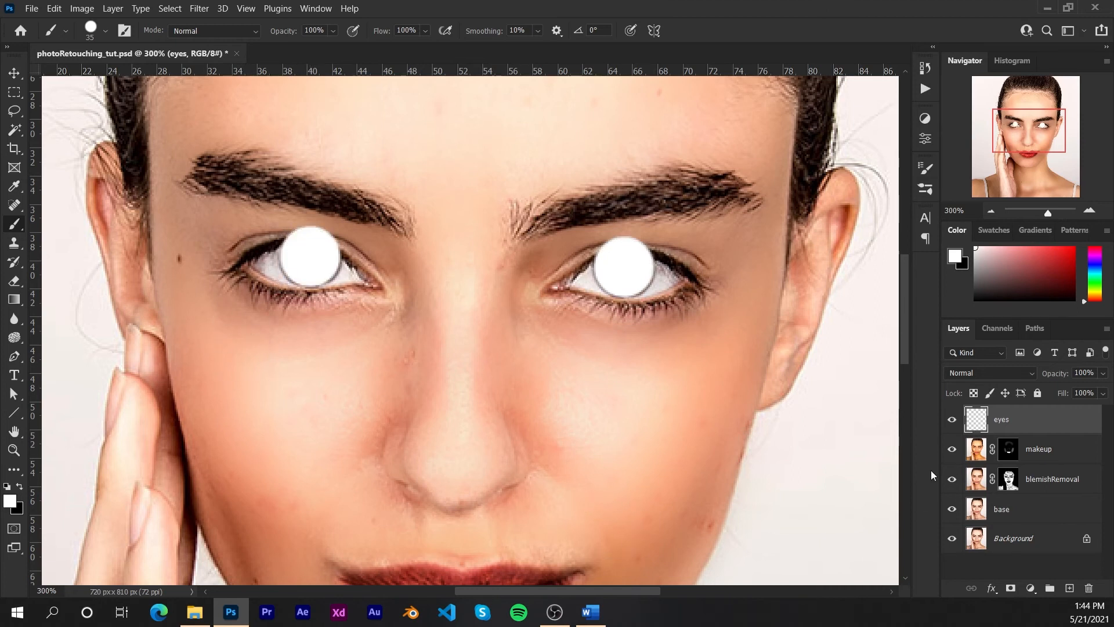
{"action": "key", "text": "v"}
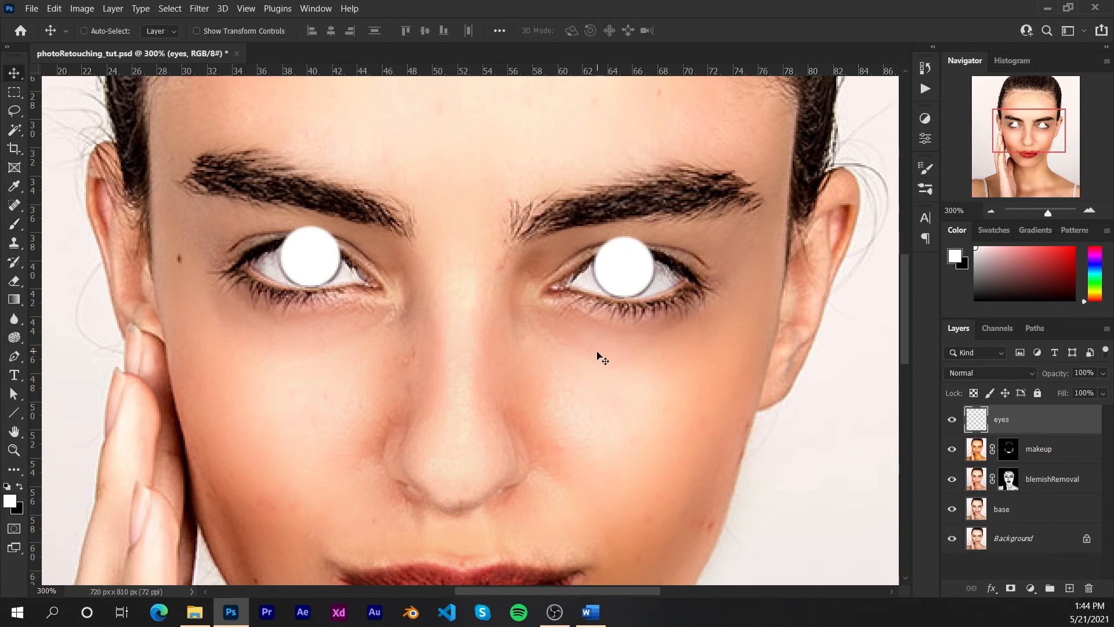
Soften the white eye dabs with a Gaussian Blur of 2.0 pixels radius
{"action": "left_click", "coordinate": [199, 9]}
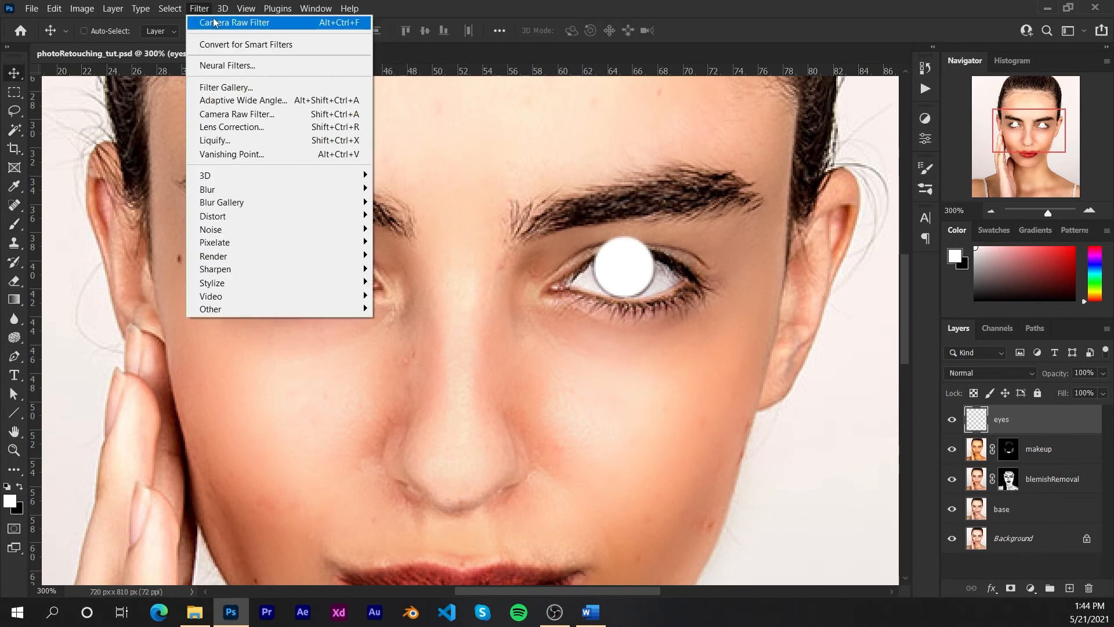
{"action": "mouse_move", "coordinate": [284, 193]}
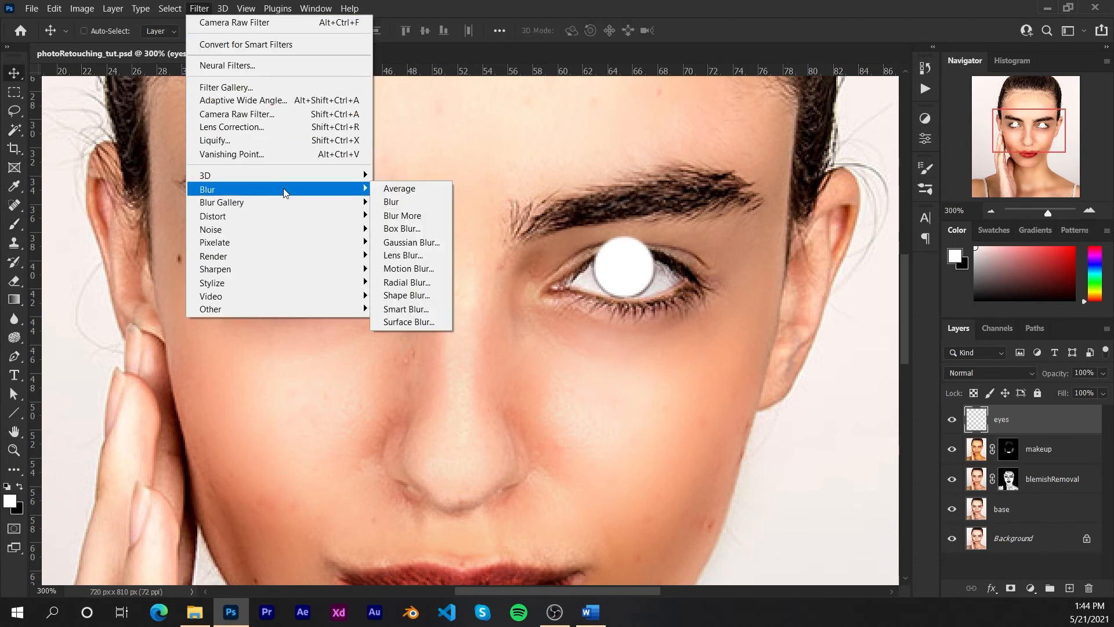
{"action": "left_click", "coordinate": [422, 244]}
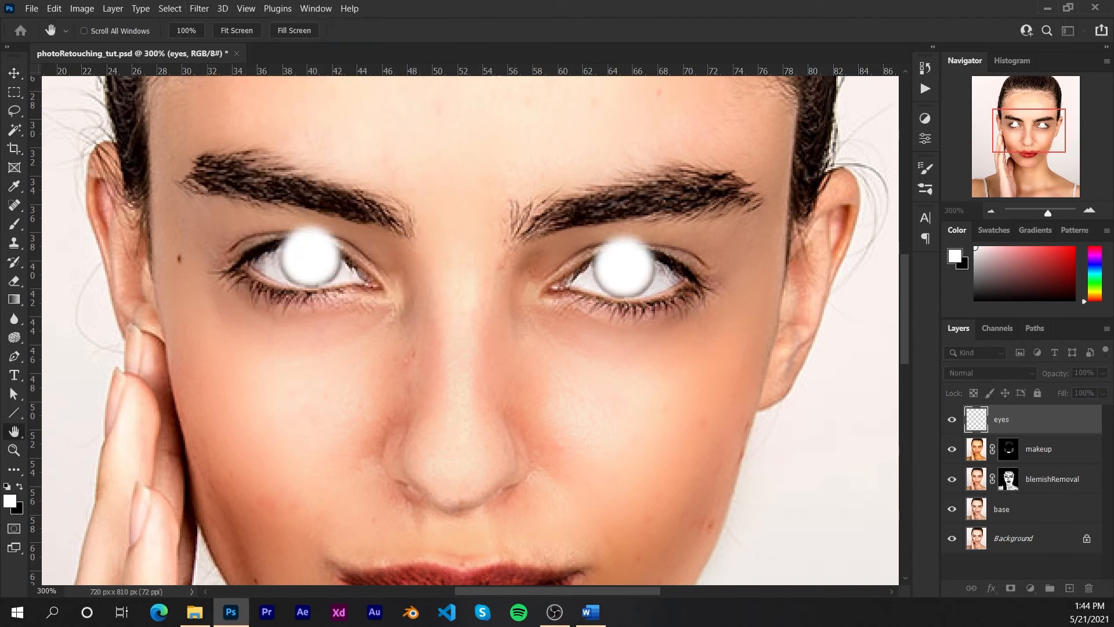
{"action": "left_click_drag", "start_coordinate": [676, 186], "coordinate": [759, 122]}
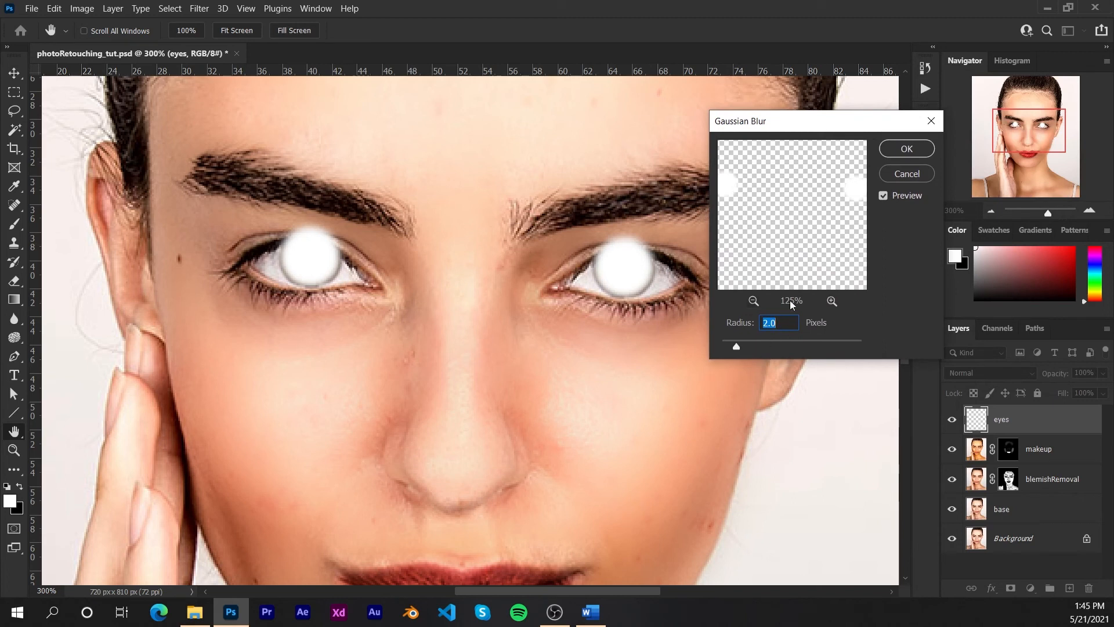
{"action": "left_click", "coordinate": [906, 149]}
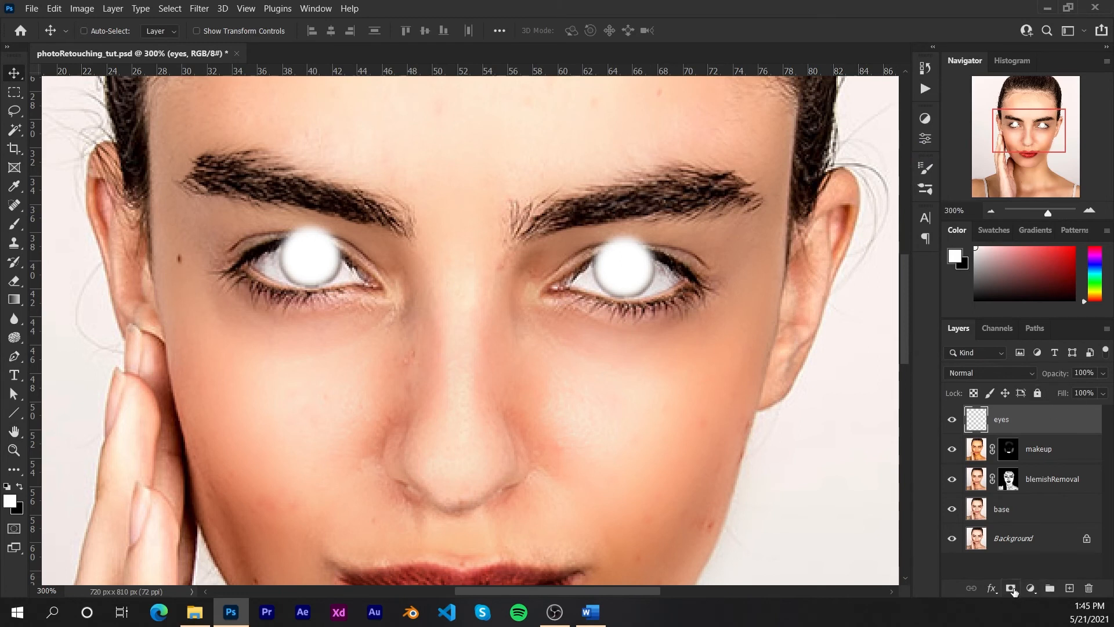
Add a white layer mask to the eyes layer and lower the layer's opacity to 57%
{"action": "left_click", "coordinate": [1011, 589]}
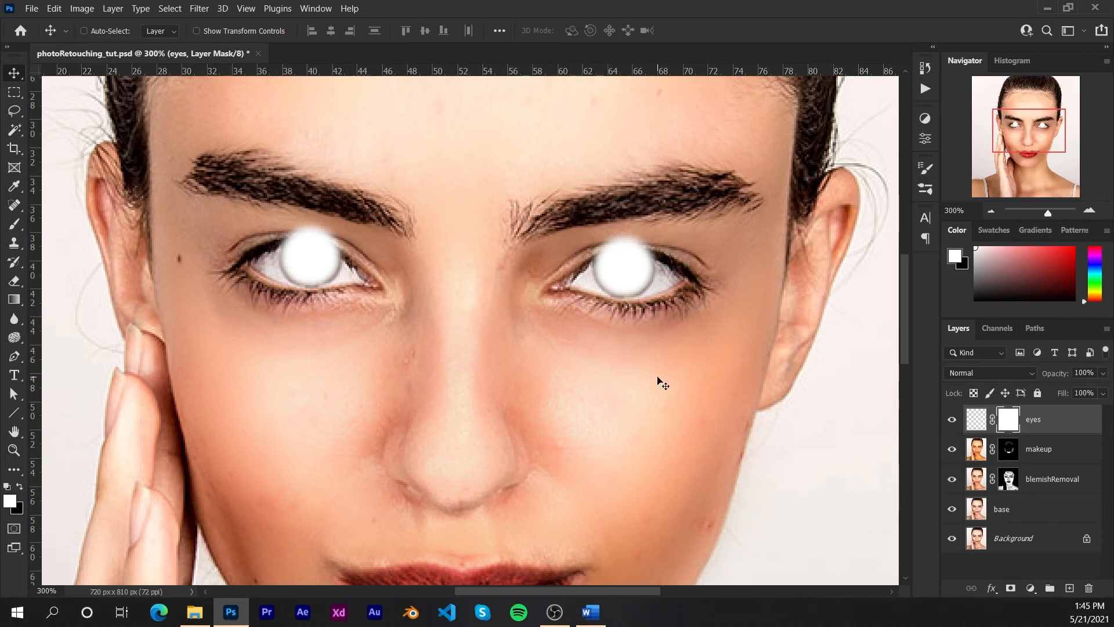
{"action": "key", "text": "ctrl+2"}
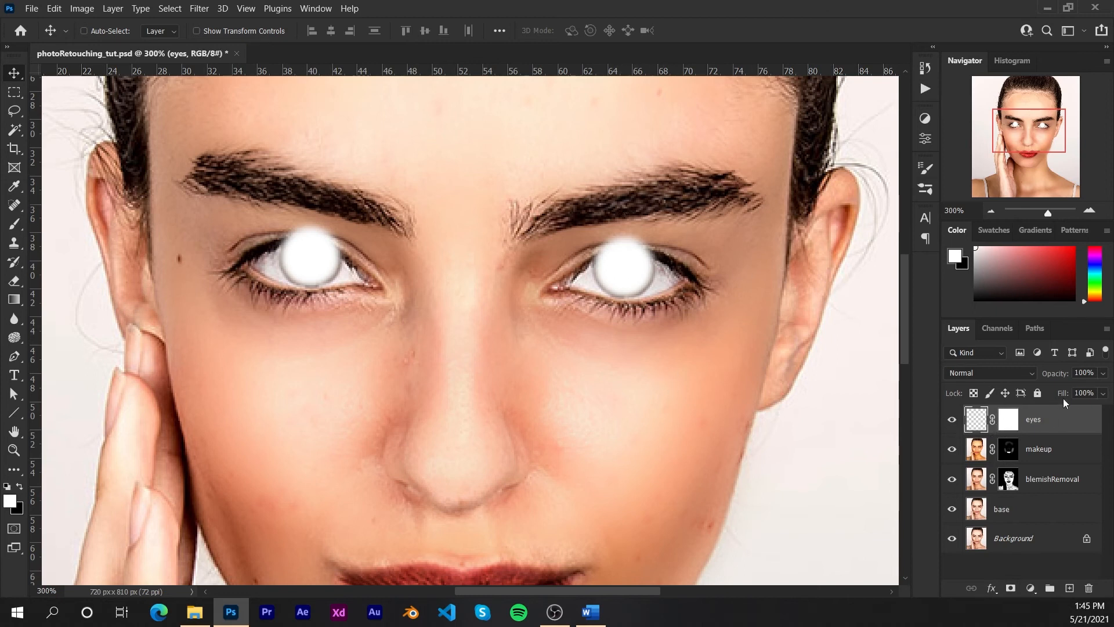
{"action": "left_click_drag", "start_coordinate": [1061, 376], "coordinate": [1011, 373]}
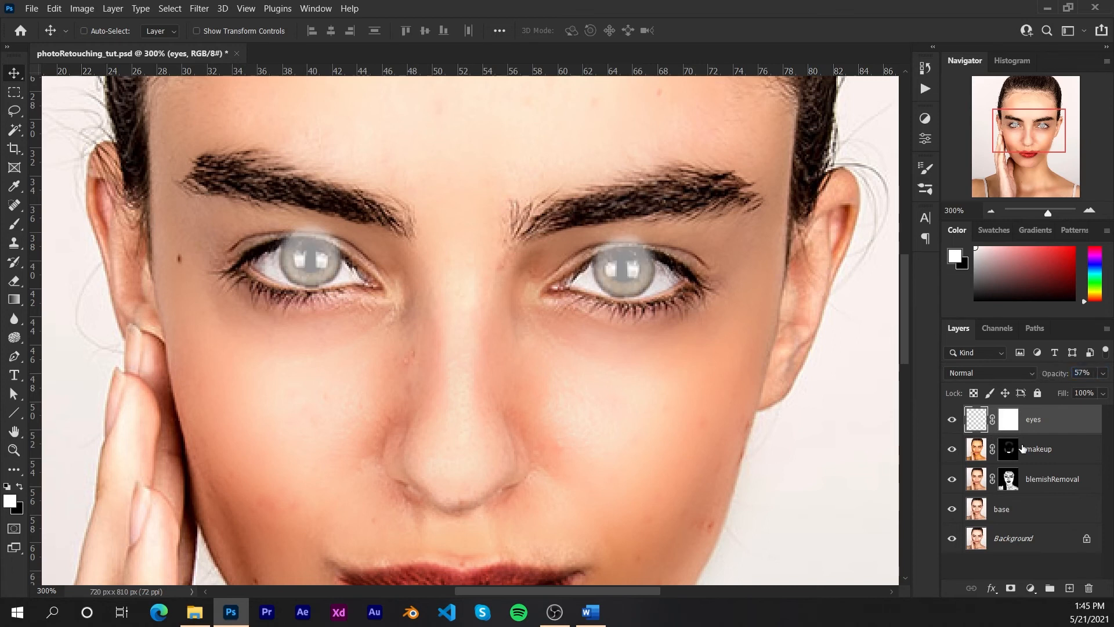
Target the eyes layer's mask and ready a black brush reduced to size 10 for detail work on the eyes
{"action": "left_click", "coordinate": [1010, 421]}
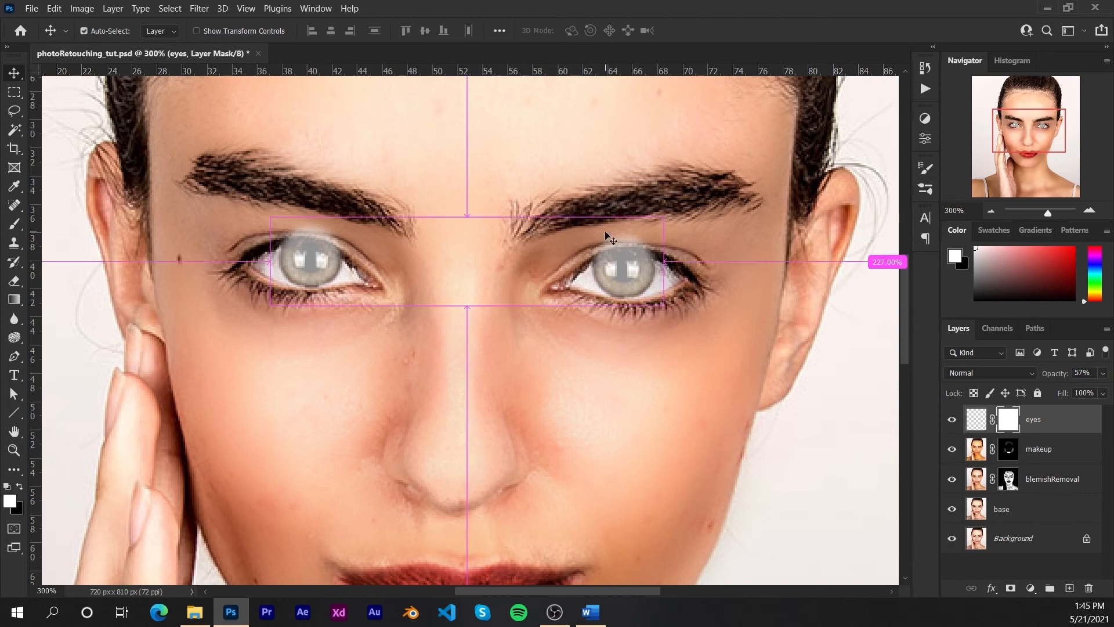
{"action": "key", "text": "ctrl+plus"}
{"action": "key", "text": "ctrl+plus"}
{"action": "key", "text": "ctrl+plus"}
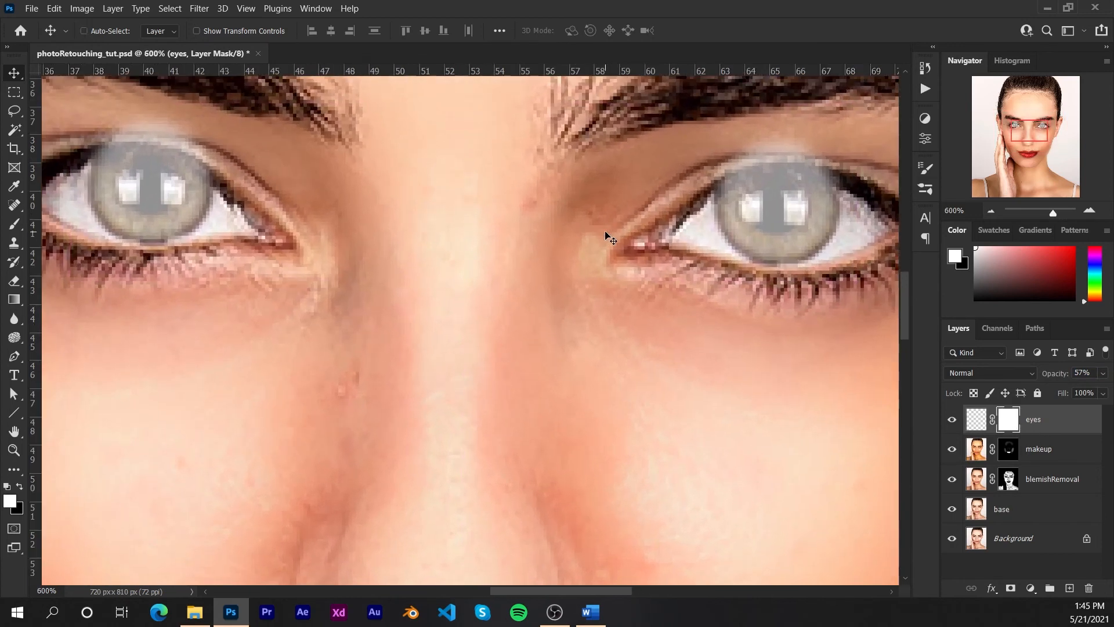
{"action": "left_click_drag", "start_coordinate": [605, 235], "coordinate": [497, 308]}
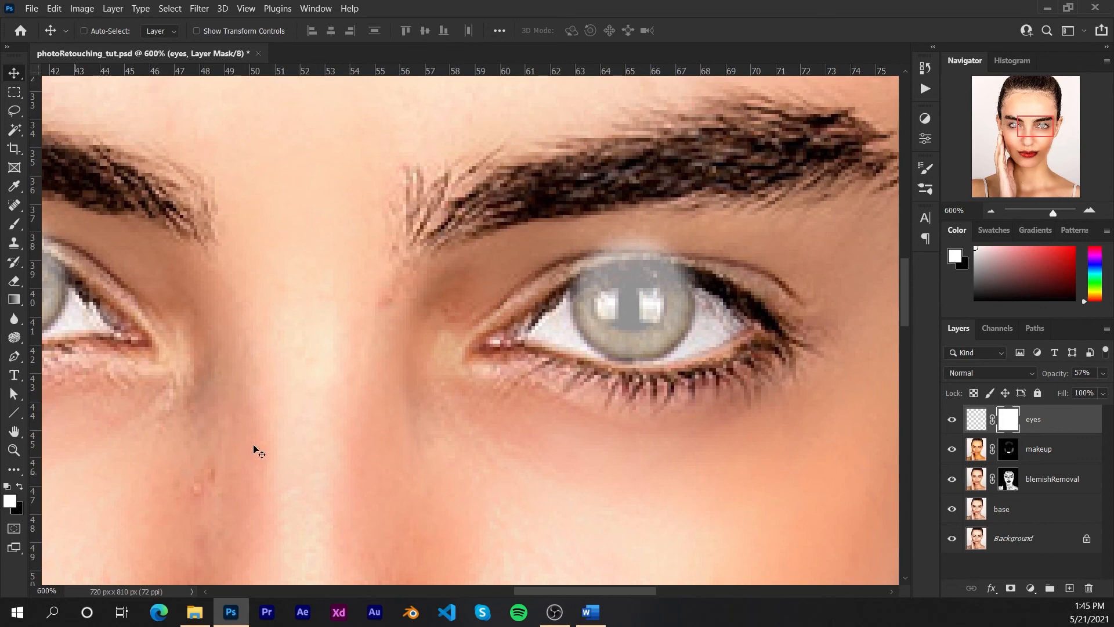
{"action": "key", "text": "x"}
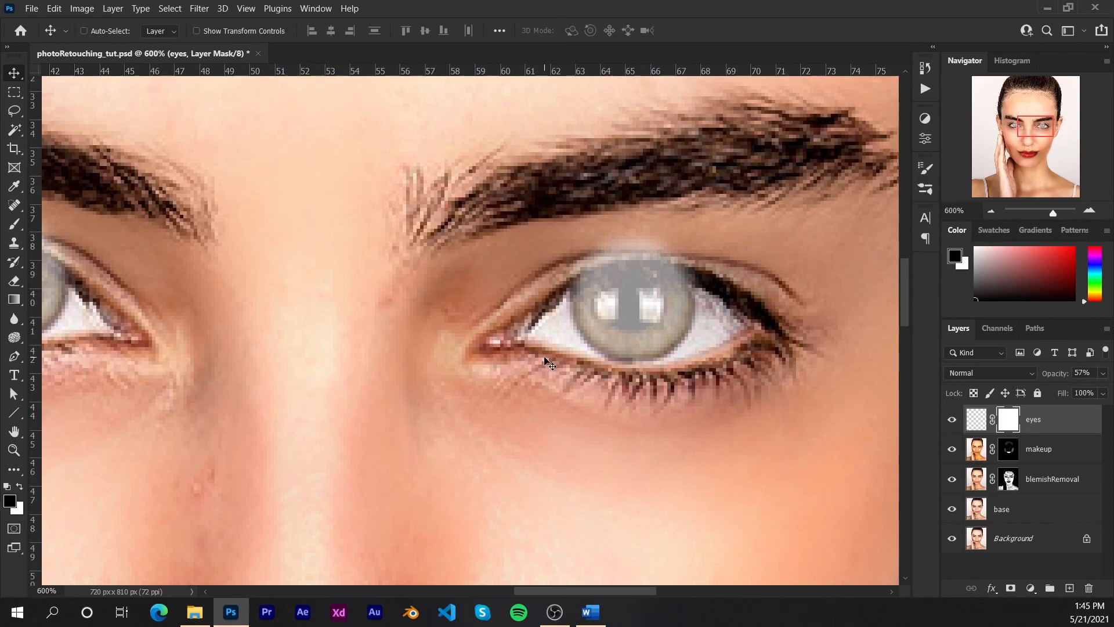
{"action": "key", "text": "b"}
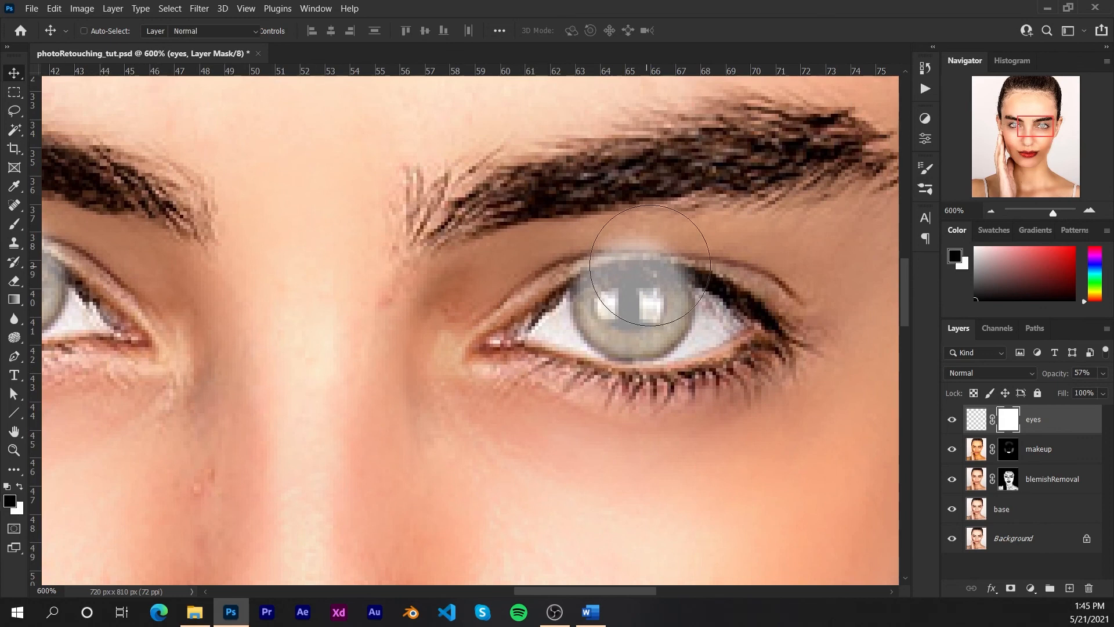
{"action": "key", "text": "bracketleft"}
{"action": "key", "text": "bracketleft"}
{"action": "key", "text": "bracketleft"}
{"action": "key", "text": "bracketleft"}
{"action": "key", "text": "bracketleft"}
{"action": "key", "text": "bracketleft"}
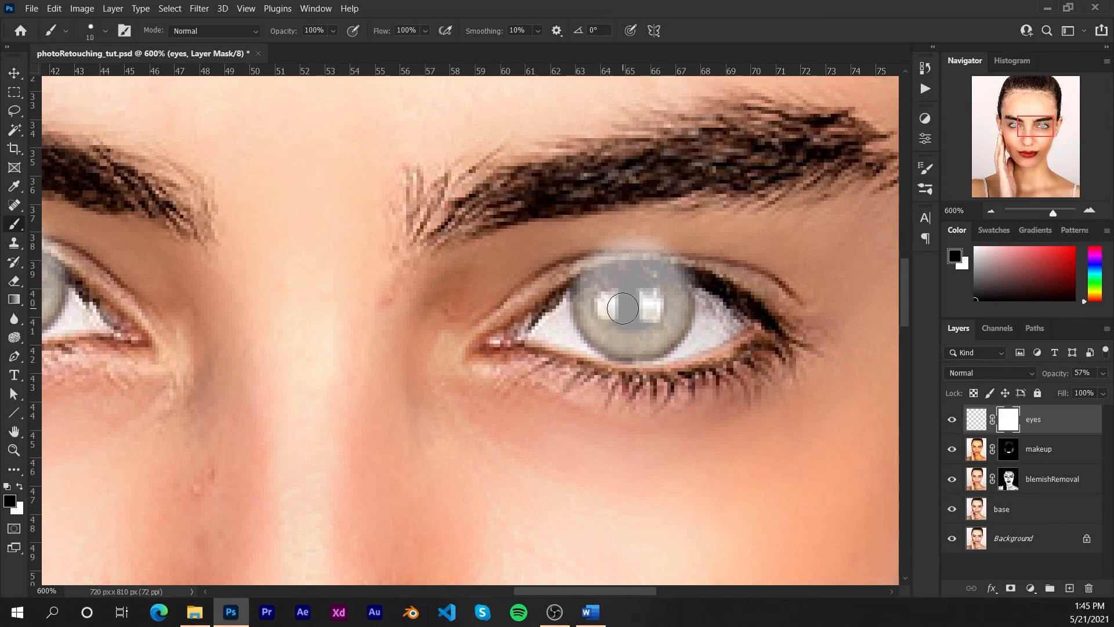
Check the original eye, and paint black on the eyes mask with a softened 6 px brush over the light reflections and eyelid spill of both eyes
{"action": "left_click", "coordinate": [955, 420]}
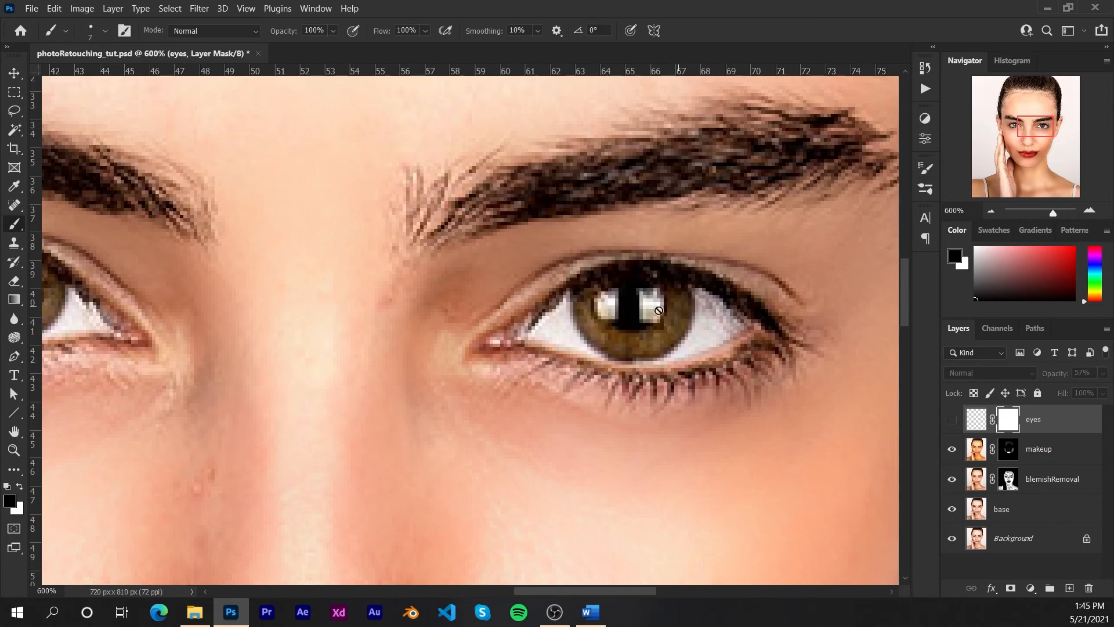
{"action": "left_click_drag", "start_coordinate": [359, 373], "coordinate": [368, 349]}
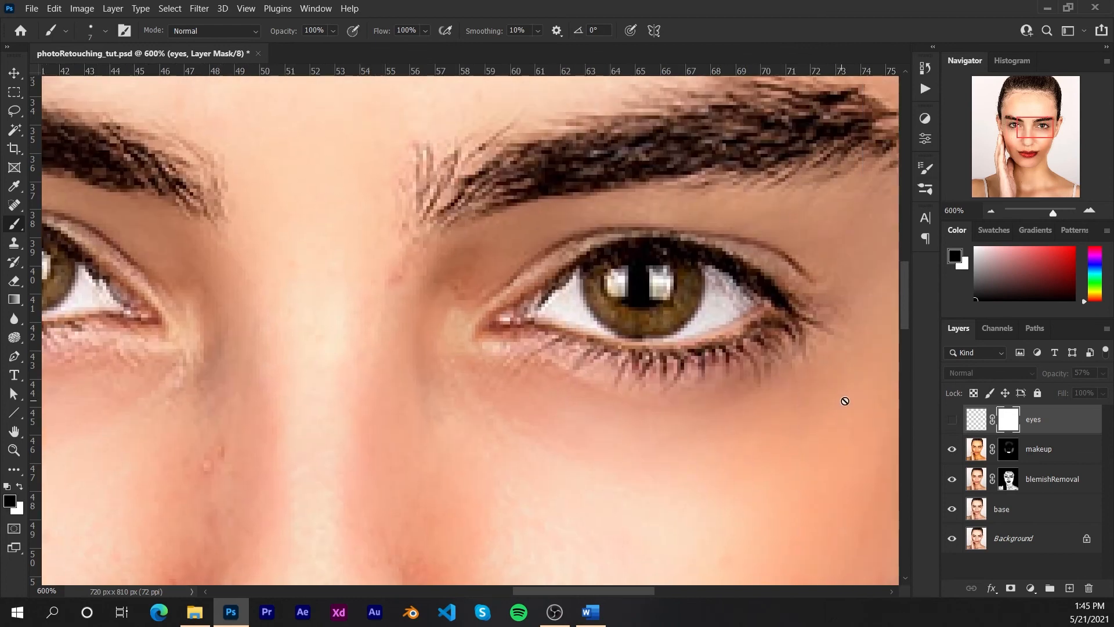
{"action": "left_click", "coordinate": [952, 420]}
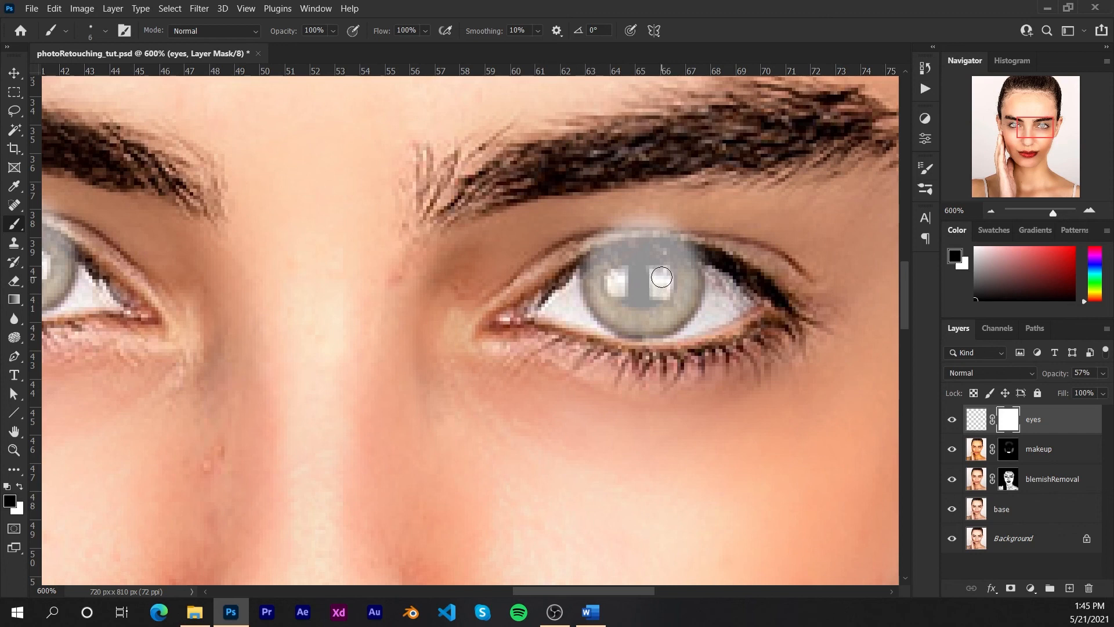
{"action": "right_click", "coordinate": [661, 277]}
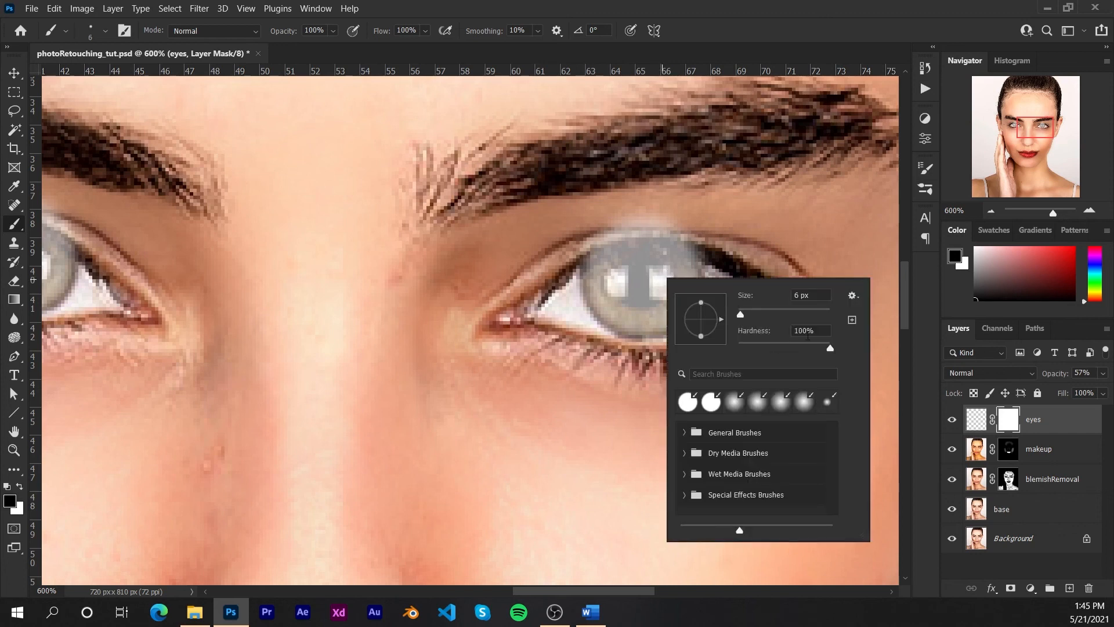
{"action": "left_click_drag", "start_coordinate": [831, 349], "coordinate": [720, 348]}
{"action": "left_click", "coordinate": [729, 28]}
{"action": "mouse_move", "coordinate": [660, 286]}
{"action": "left_mouse_down"}
{"action": "mouse_move", "coordinate": [658, 269]}
{"action": "mouse_move", "coordinate": [662, 296]}
{"action": "mouse_move", "coordinate": [660, 272]}
{"action": "mouse_move", "coordinate": [621, 283]}
{"action": "mouse_move", "coordinate": [616, 271]}
{"action": "mouse_move", "coordinate": [615, 293]}
{"action": "mouse_move", "coordinate": [621, 276]}
{"action": "left_mouse_up"}
{"action": "left_click_drag", "start_coordinate": [478, 354], "coordinate": [572, 327]}
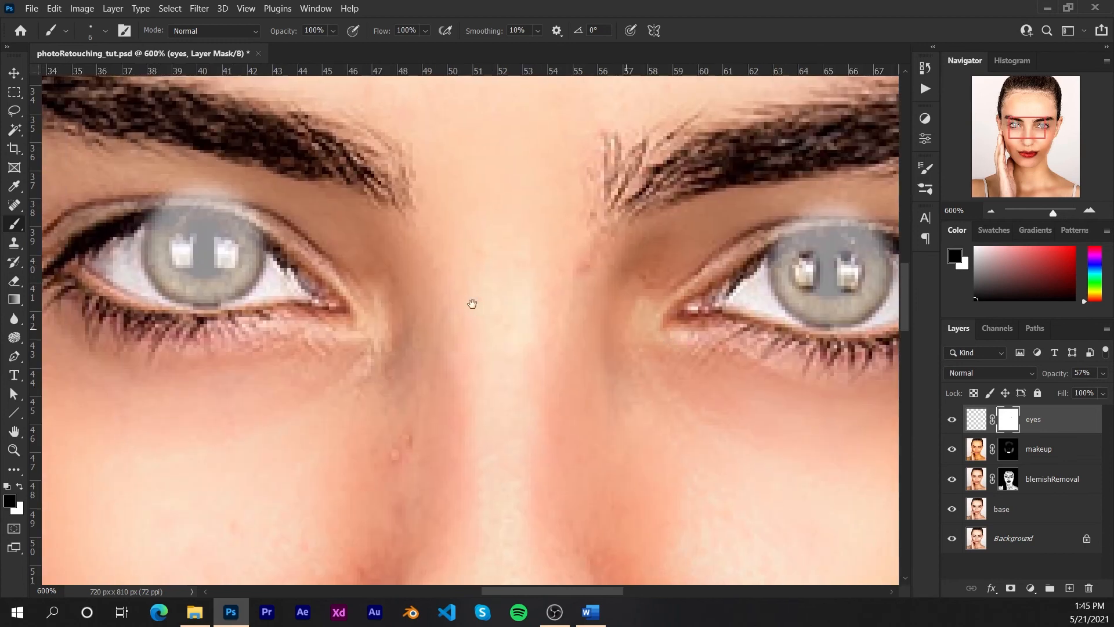
{"action": "mouse_move", "coordinate": [241, 238]}
{"action": "left_mouse_down"}
{"action": "mouse_move", "coordinate": [221, 239]}
{"action": "mouse_move", "coordinate": [174, 249]}
{"action": "mouse_move", "coordinate": [191, 234]}
{"action": "mouse_move", "coordinate": [184, 264]}
{"action": "mouse_move", "coordinate": [176, 246]}
{"action": "mouse_move", "coordinate": [183, 262]}
{"action": "mouse_move", "coordinate": [188, 236]}
{"action": "mouse_move", "coordinate": [180, 263]}
{"action": "mouse_move", "coordinate": [231, 246]}
{"action": "mouse_move", "coordinate": [148, 208]}
{"action": "mouse_move", "coordinate": [143, 223]}
{"action": "mouse_move", "coordinate": [200, 218]}
{"action": "mouse_move", "coordinate": [254, 234]}
{"action": "mouse_move", "coordinate": [276, 254]}
{"action": "mouse_move", "coordinate": [235, 209]}
{"action": "mouse_move", "coordinate": [154, 193]}
{"action": "mouse_move", "coordinate": [248, 214]}
{"action": "mouse_move", "coordinate": [169, 200]}
{"action": "mouse_move", "coordinate": [240, 198]}
{"action": "mouse_move", "coordinate": [173, 189]}
{"action": "mouse_move", "coordinate": [262, 225]}
{"action": "mouse_move", "coordinate": [229, 188]}
{"action": "mouse_move", "coordinate": [155, 186]}
{"action": "mouse_move", "coordinate": [152, 200]}
{"action": "mouse_move", "coordinate": [252, 214]}
{"action": "left_mouse_up"}
{"action": "mouse_move", "coordinate": [812, 255]}
{"action": "left_mouse_down"}
{"action": "mouse_move", "coordinate": [398, 234]}
{"action": "mouse_move", "coordinate": [494, 230]}
{"action": "mouse_move", "coordinate": [522, 250]}
{"action": "mouse_move", "coordinate": [384, 222]}
{"action": "mouse_move", "coordinate": [407, 218]}
{"action": "mouse_move", "coordinate": [388, 247]}
{"action": "mouse_move", "coordinate": [447, 225]}
{"action": "mouse_move", "coordinate": [539, 246]}
{"action": "mouse_move", "coordinate": [413, 205]}
{"action": "left_mouse_up"}
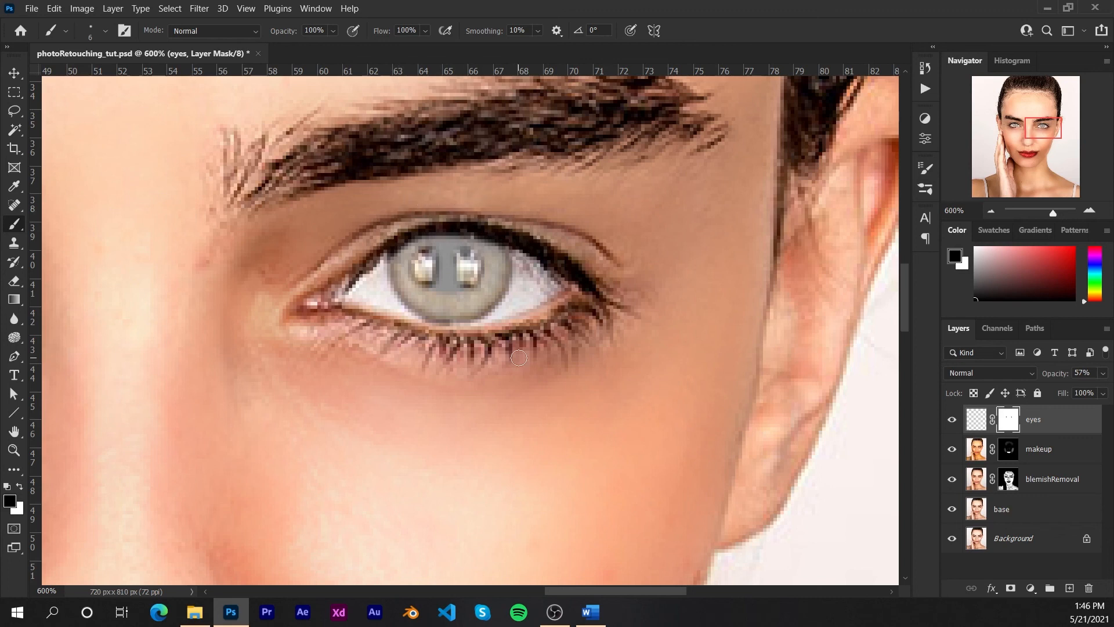
Set the eyes layer's opacity to 50% and its blending mode to Overlay
{"action": "key", "text": "v"}
{"action": "key", "text": "ctrl+minus"}
{"action": "key", "text": "ctrl+minus"}
{"action": "key", "text": "ctrl+minus"}
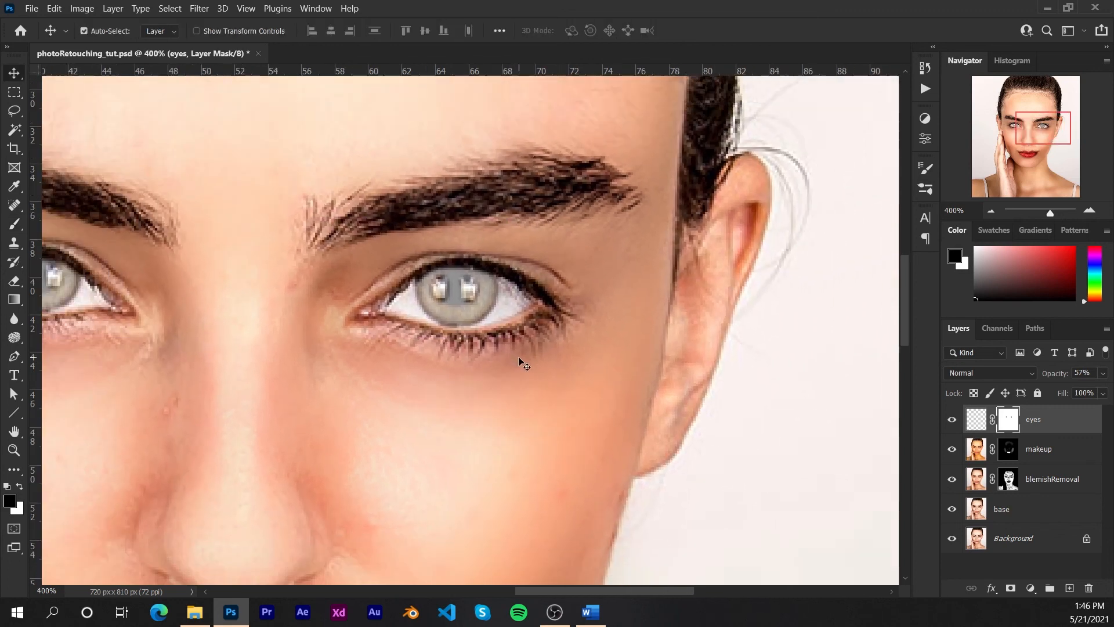
{"action": "key", "text": "ctrl+minus"}
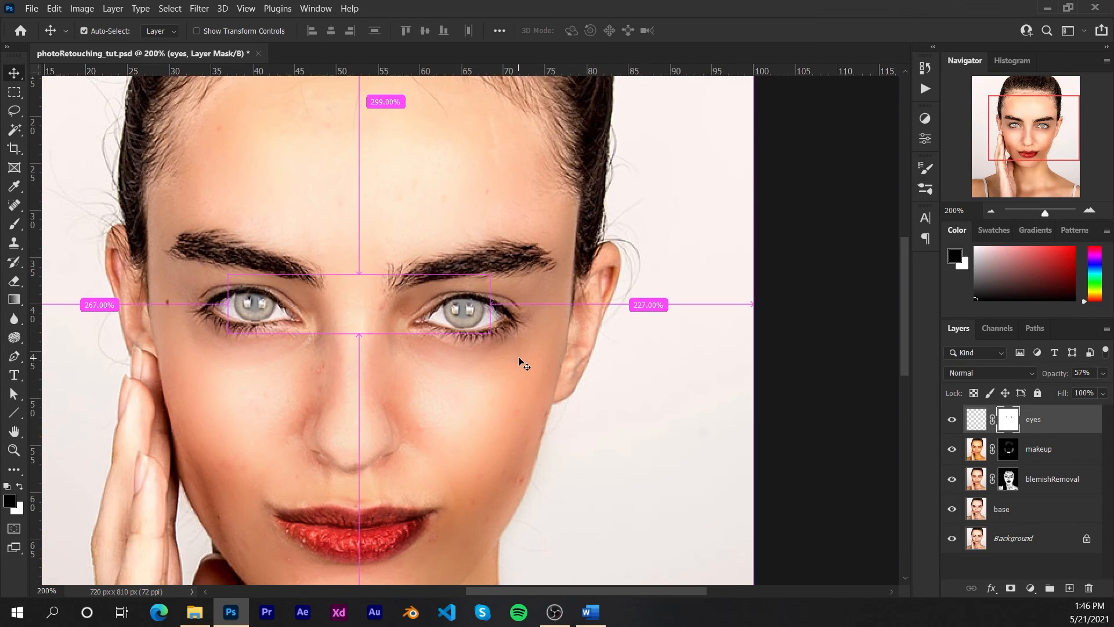
{"action": "left_click", "coordinate": [1067, 448]}
{"action": "left_click", "coordinate": [1066, 428]}
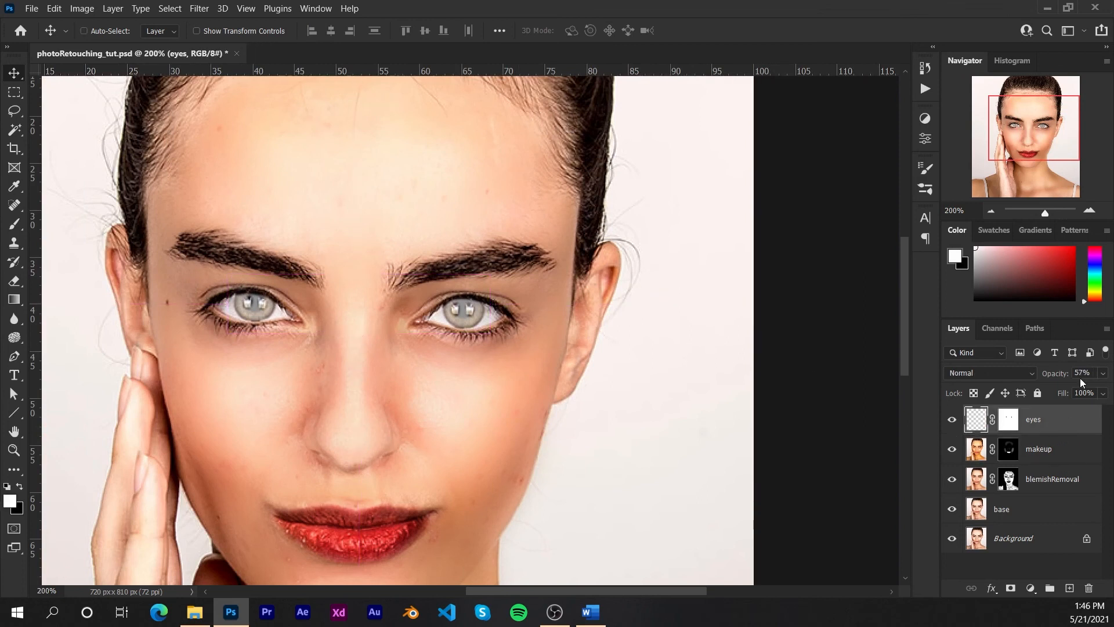
{"action": "key", "text": "5"}
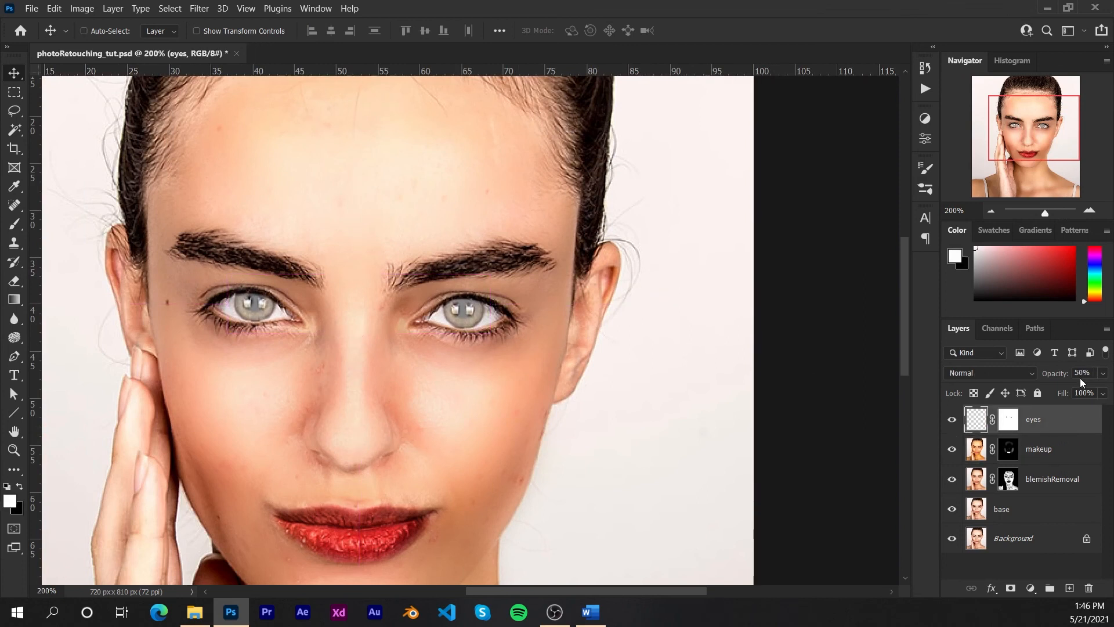
{"action": "left_click", "coordinate": [1035, 375]}
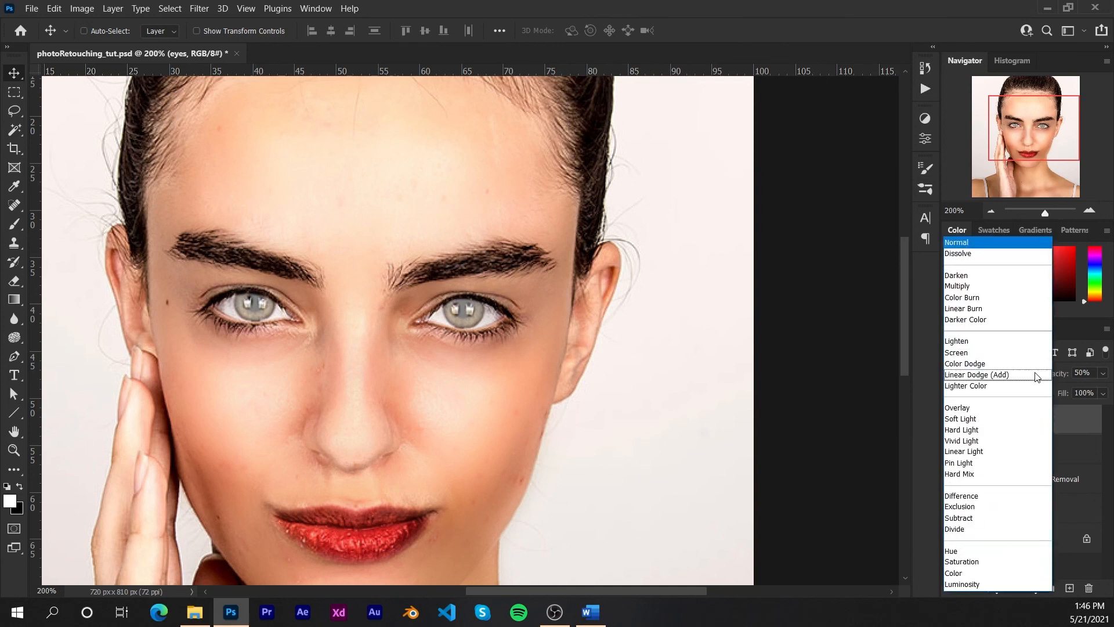
{"action": "left_click", "coordinate": [998, 409]}
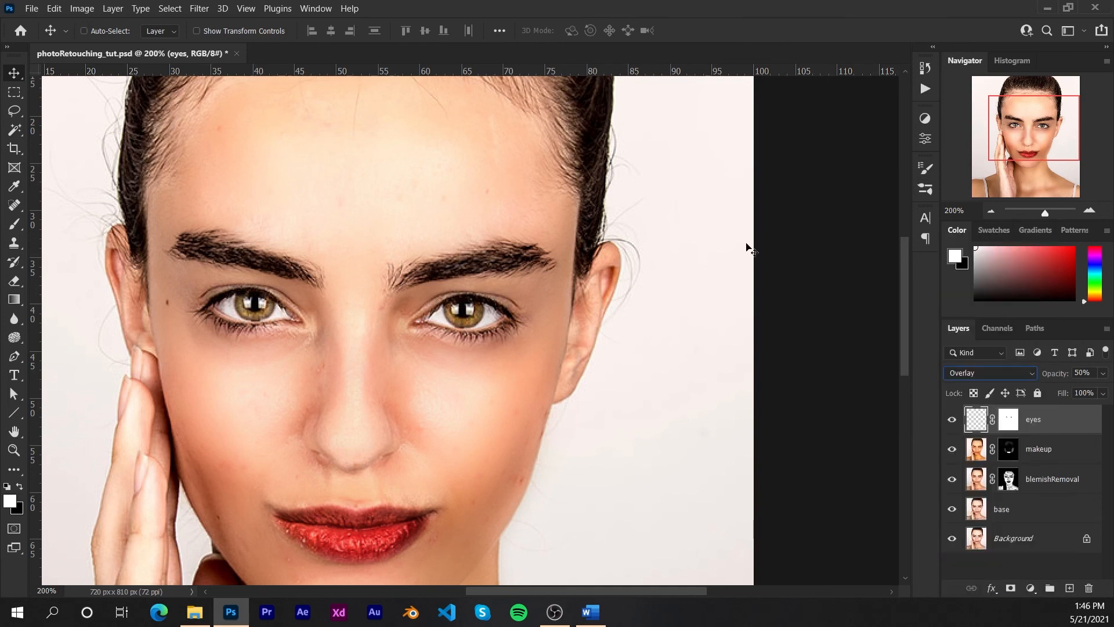
Compare the whole portrait with and without the eyes layer, and against the Background layer alone, leaving all layers shown and none selected
{"action": "key", "text": "ctrl"}
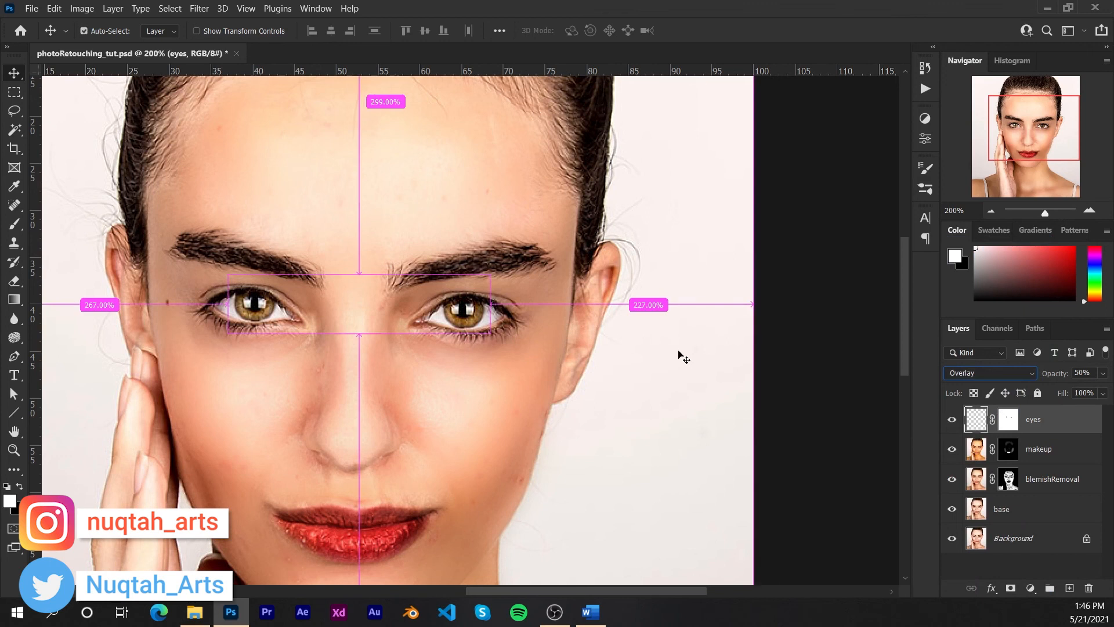
{"action": "key", "text": "ctrl+minus"}
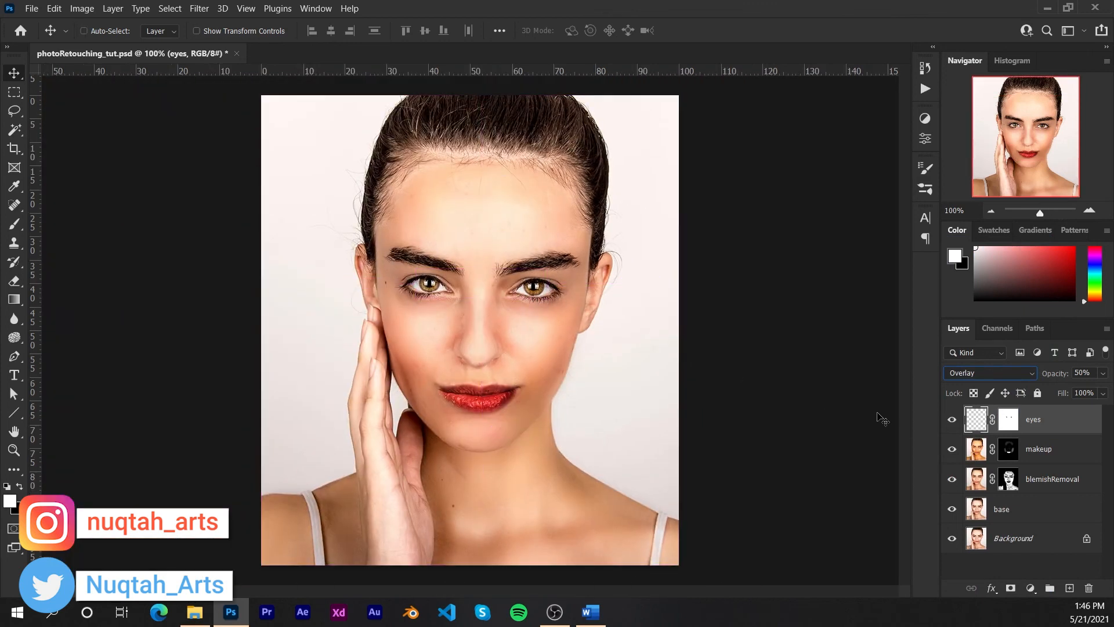
{"action": "left_click", "coordinate": [952, 419]}
{"action": "left_click", "coordinate": [952, 419]}
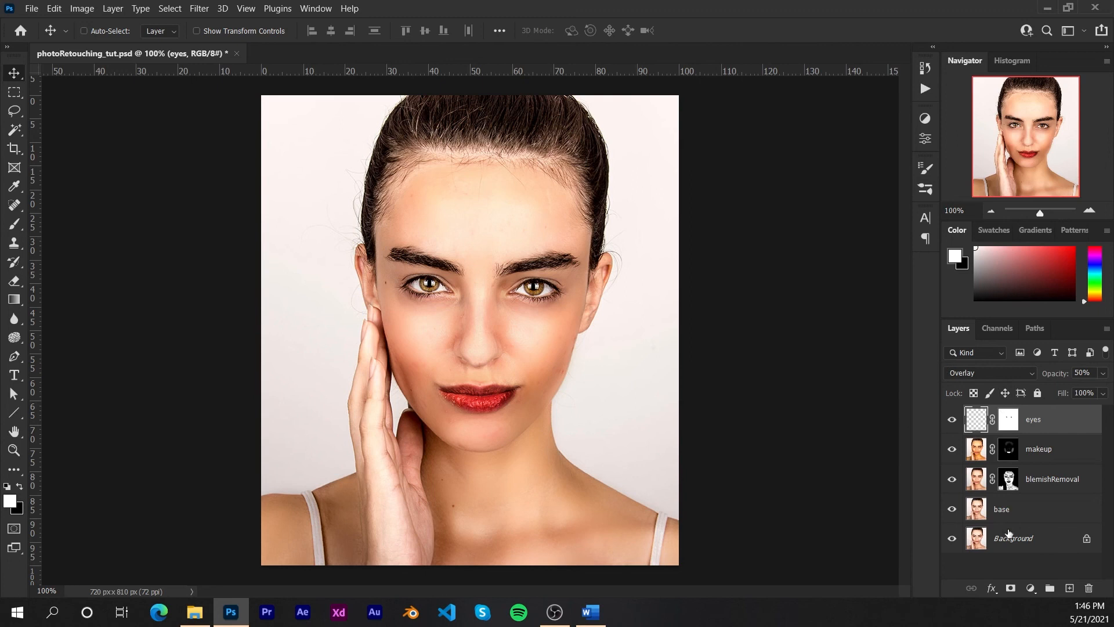
{"action": "left_click", "coordinate": [1032, 571]}
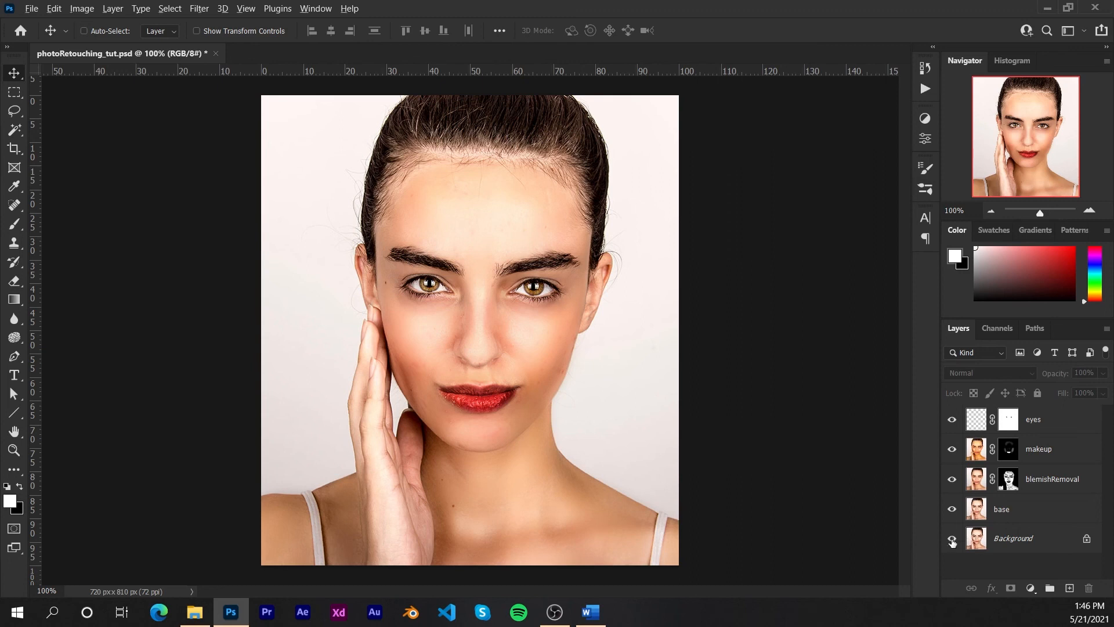
{"action": "left_click", "coordinate": [952, 541], "text": "alt"}
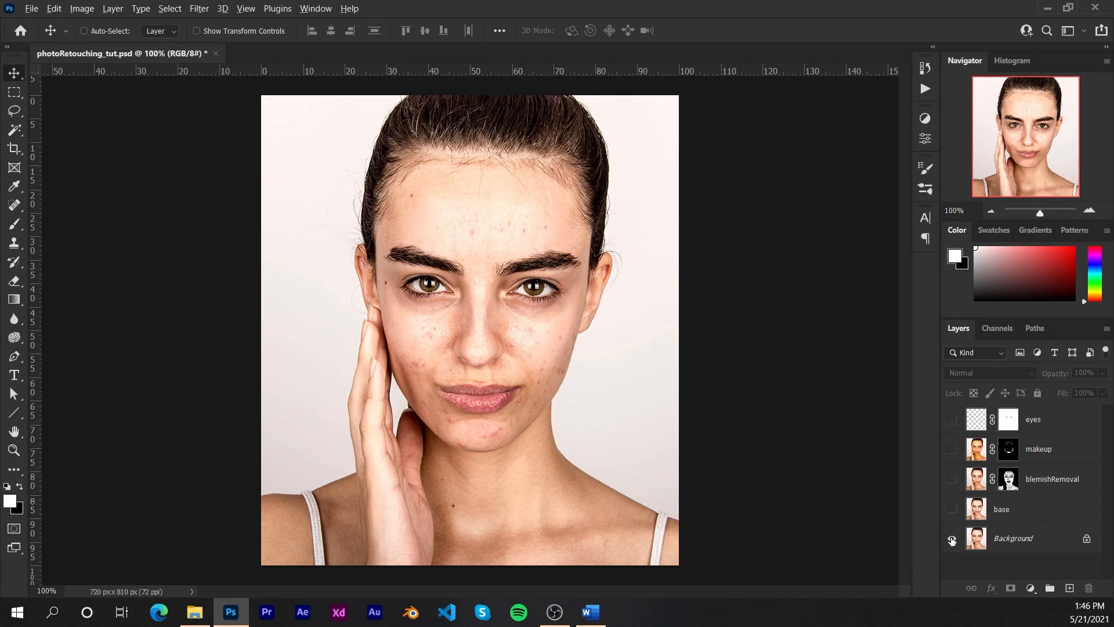
{"action": "left_click", "coordinate": [952, 539], "text": "alt"}
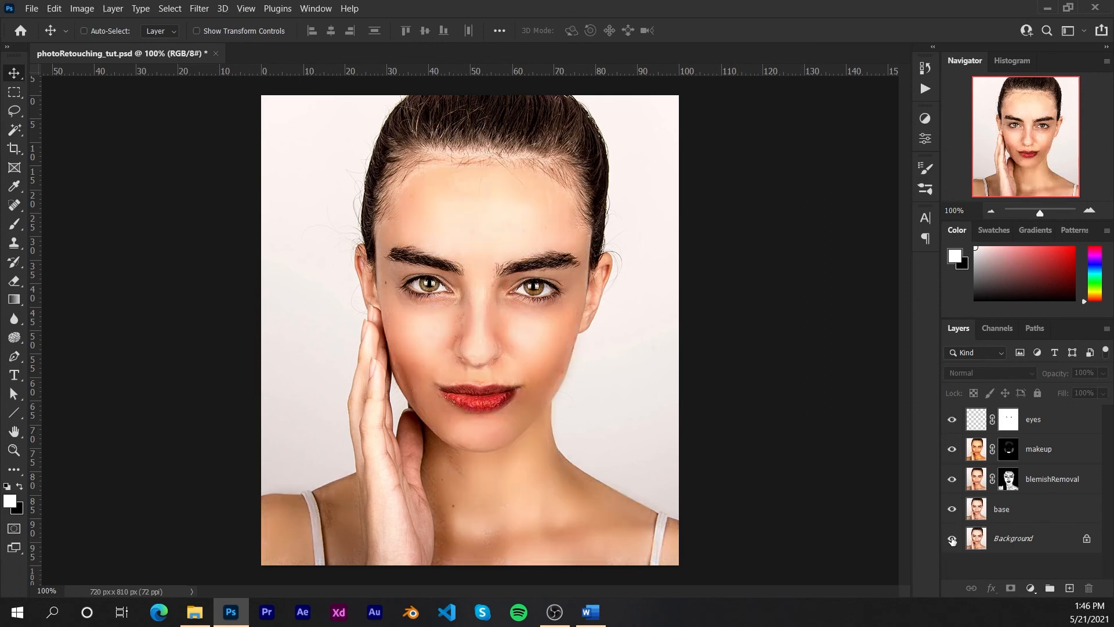